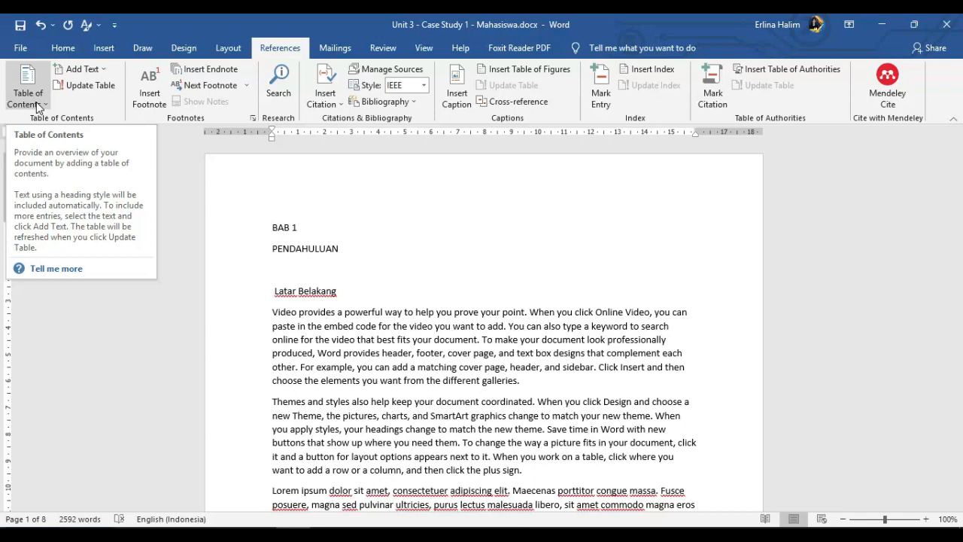
- Try the Heading 1 and Heading 2 styles on the BAB 1 line, and return it to Normal
click(43, 105)
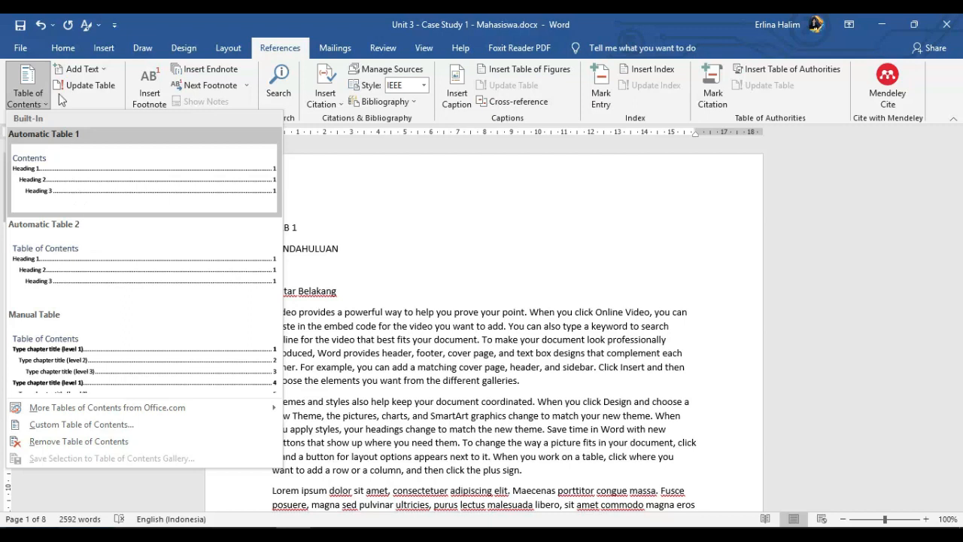
click(66, 49)
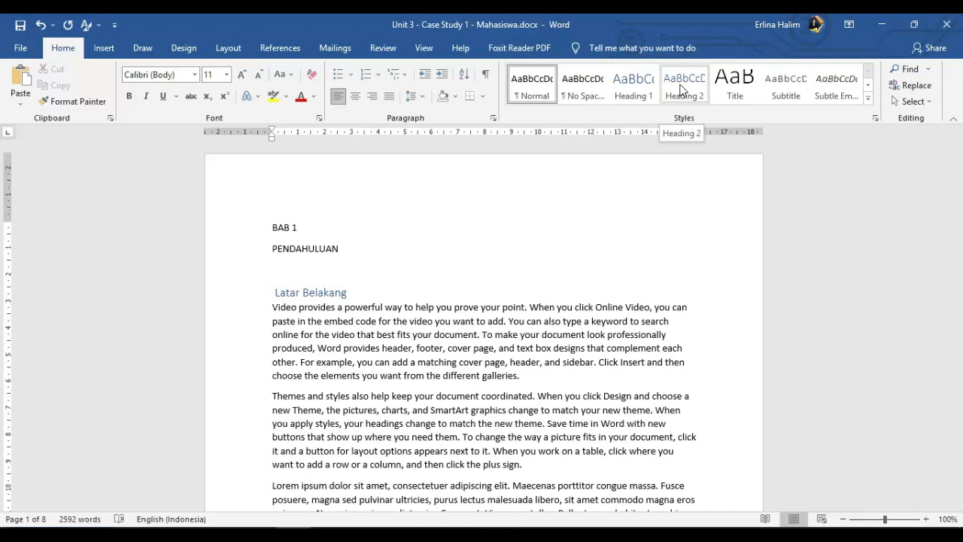
click(289, 225)
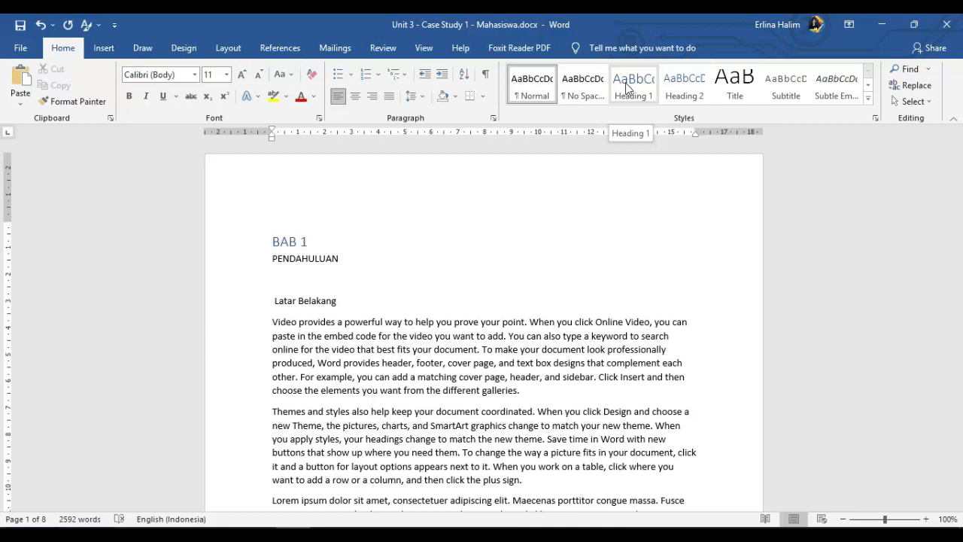
click(625, 83)
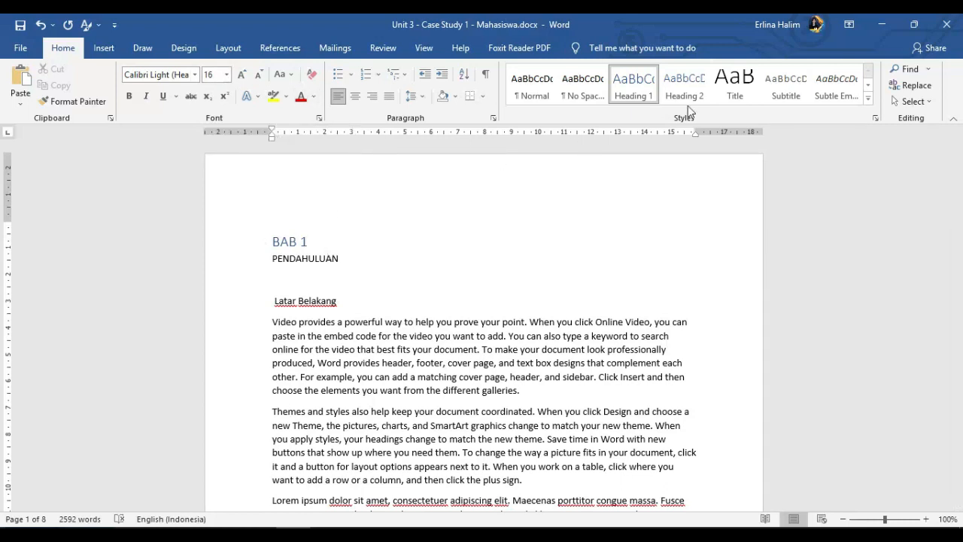
click(675, 84)
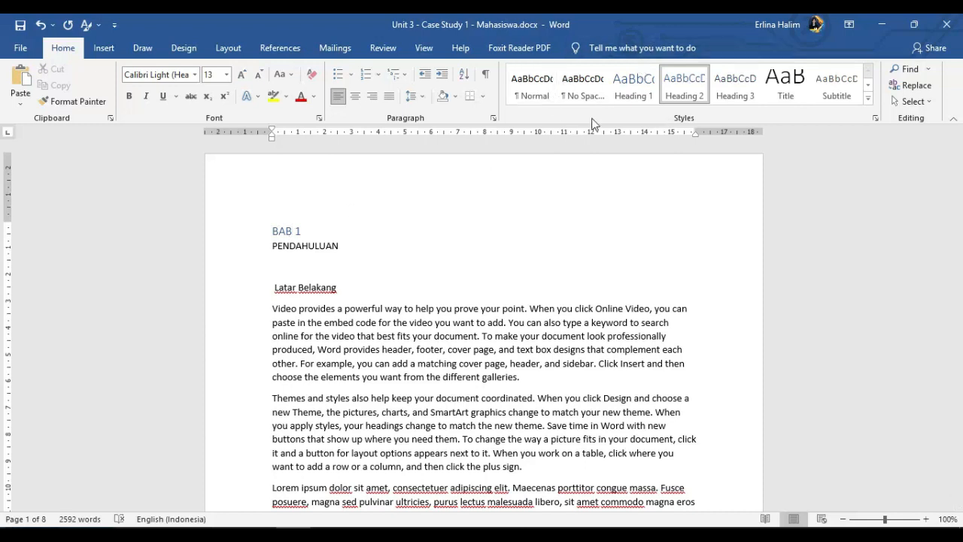
click(284, 231)
click(532, 82)
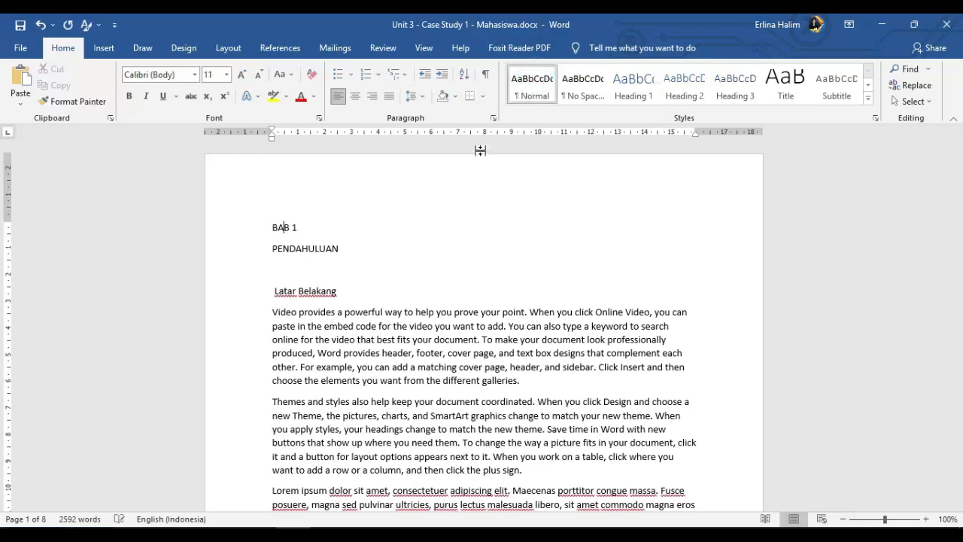
- Try the Heading 1 style on the BAB 1 line again and undo it
click(281, 226)
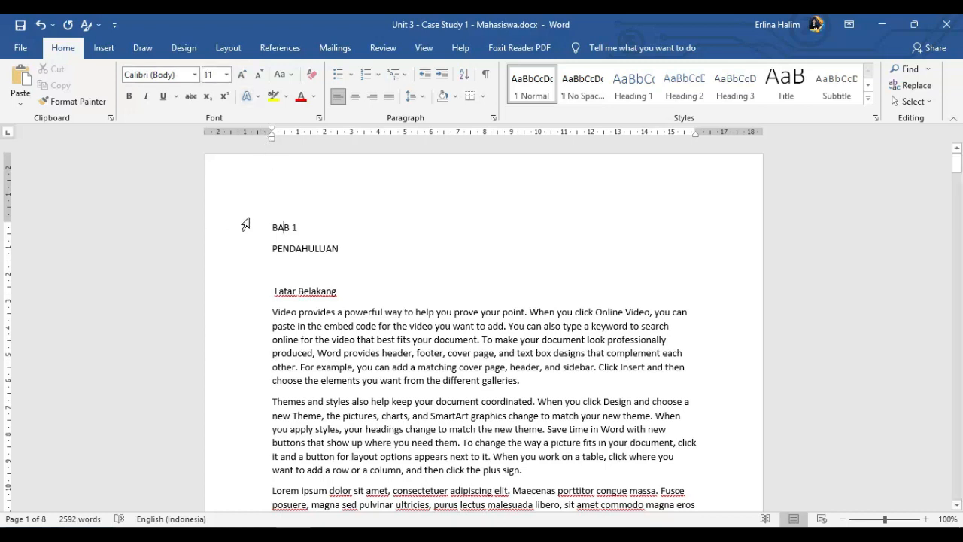
click(296, 226)
click(283, 226)
click(296, 226)
click(283, 226)
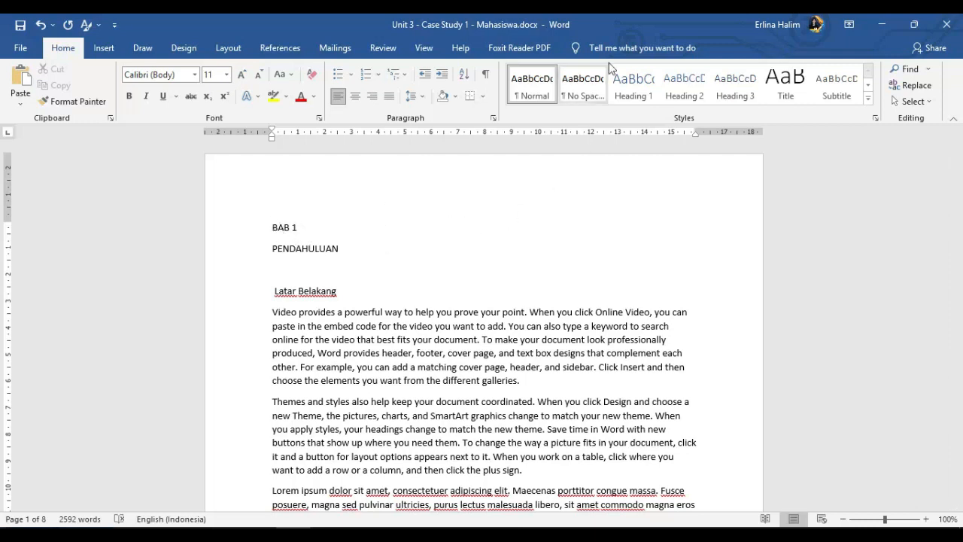
click(625, 80)
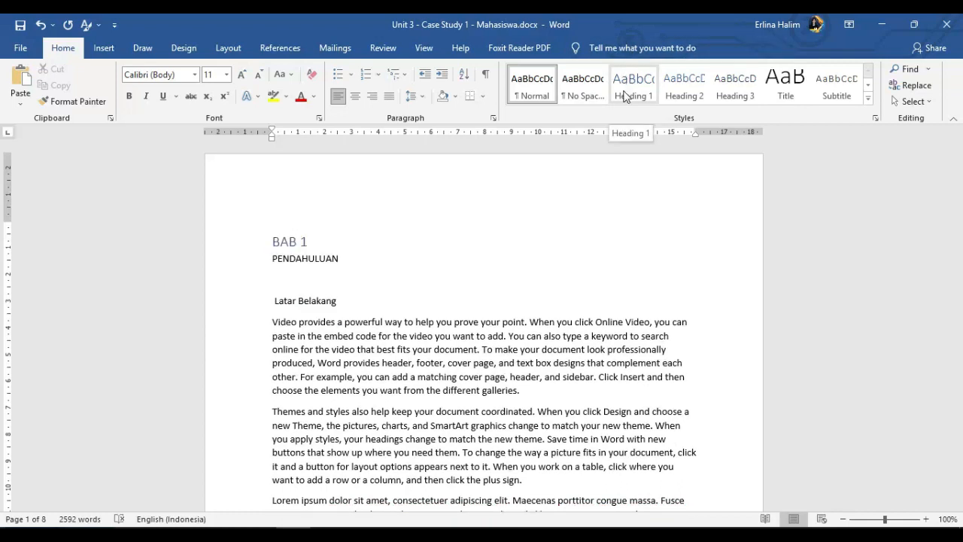
key(ctrl+z)
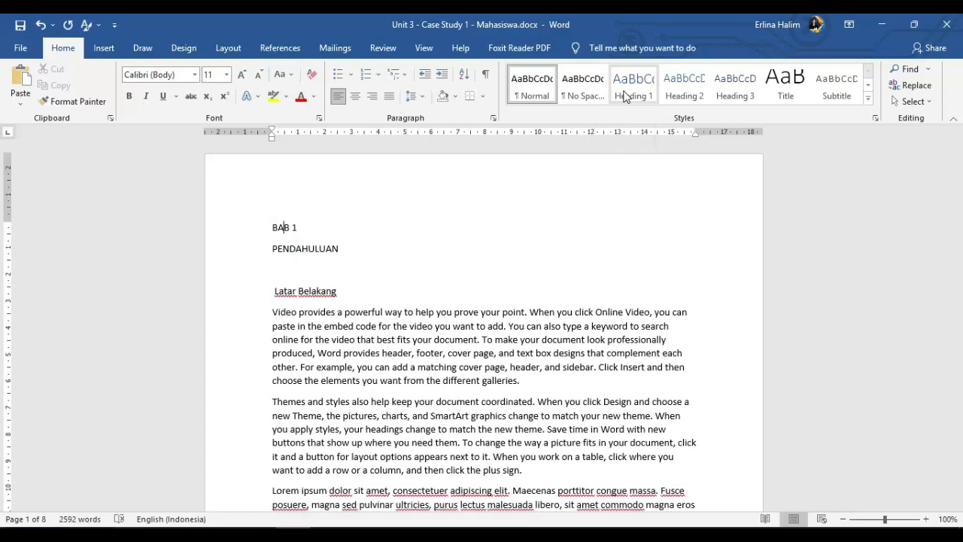
- Update the Heading 1 style to match the current formatting of the BAB 1 line
right_click(625, 94)
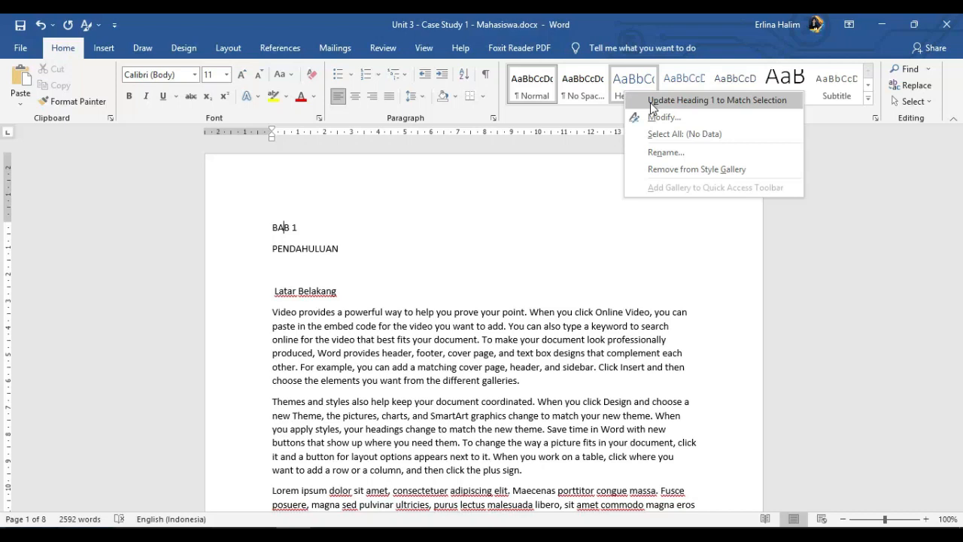
click(651, 103)
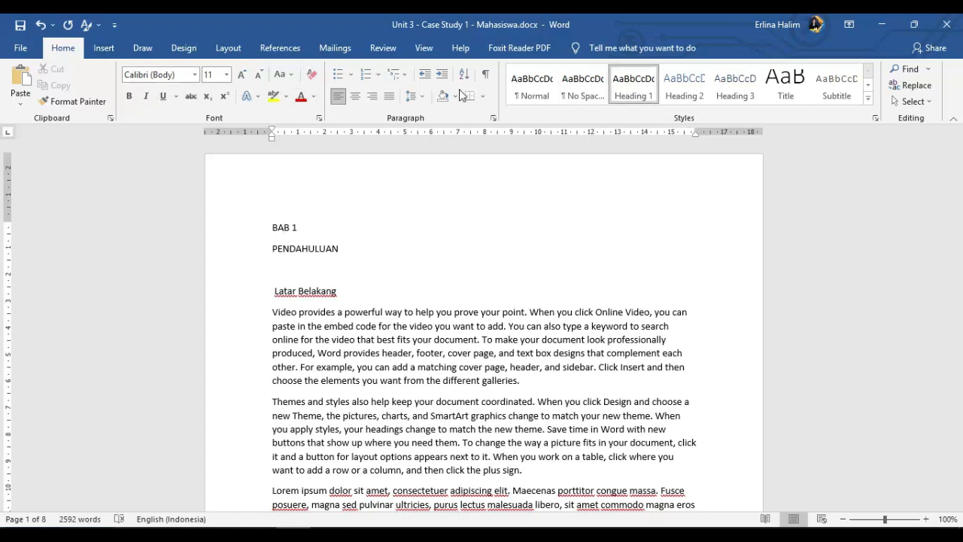
click(280, 226)
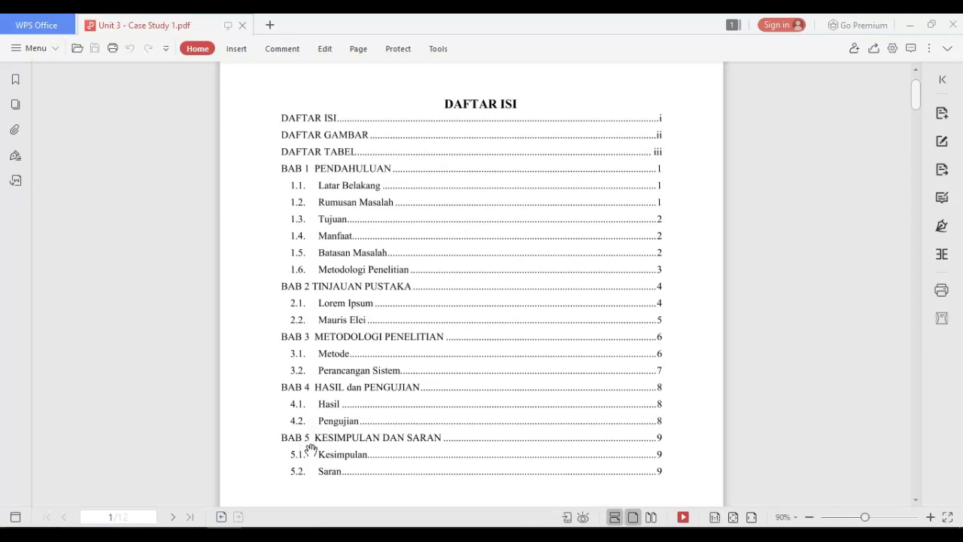
- Switch to the reference PDF in WPS Office and examine how its contents page and BAB 1 chapter page are formatted
key(alt+Tab)
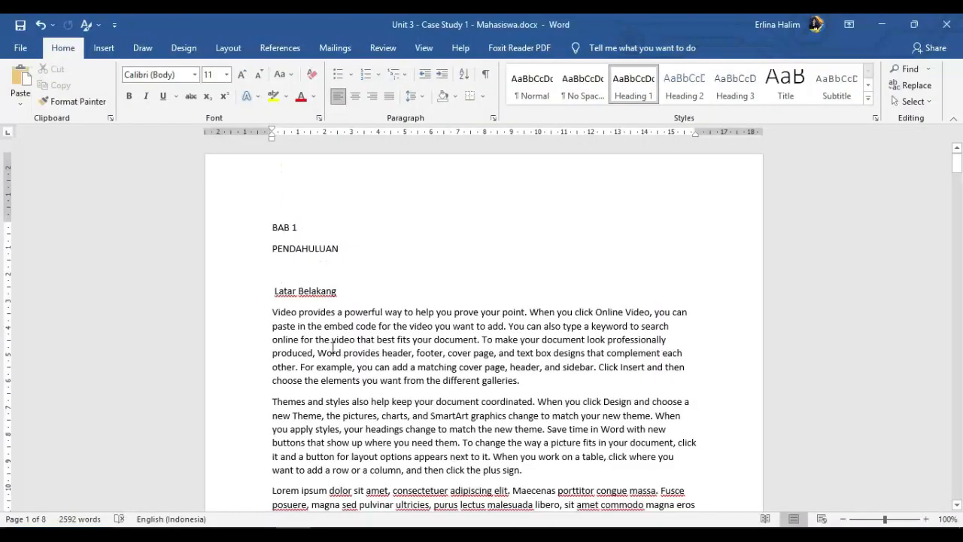
click(286, 229)
key(alt+Tab)
scroll(509, 184, down, 4)
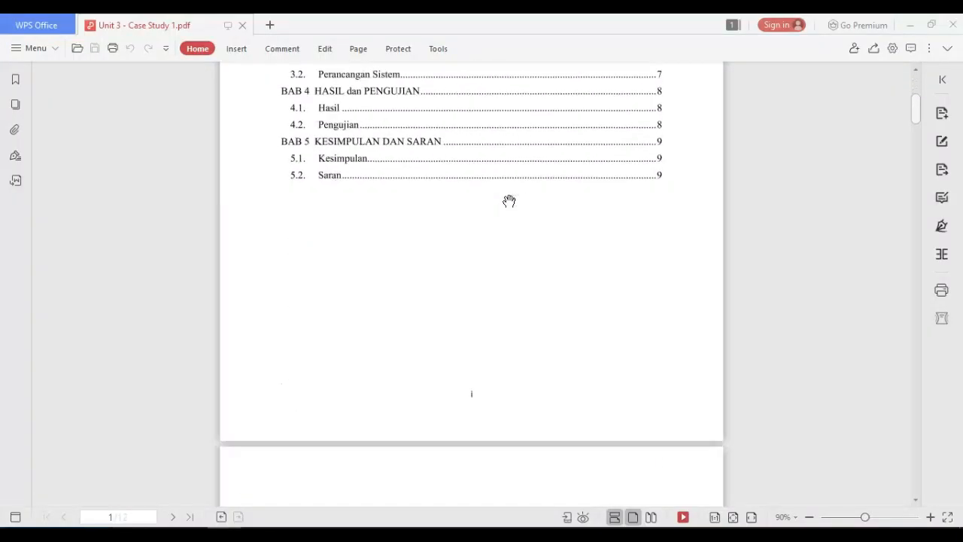
scroll(509, 201, down, 15)
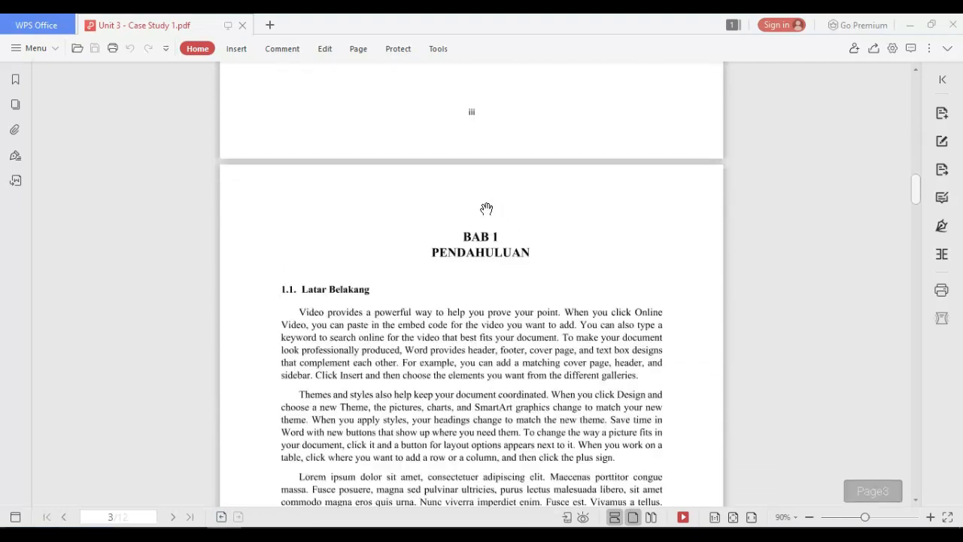
scroll(487, 208, down, 4)
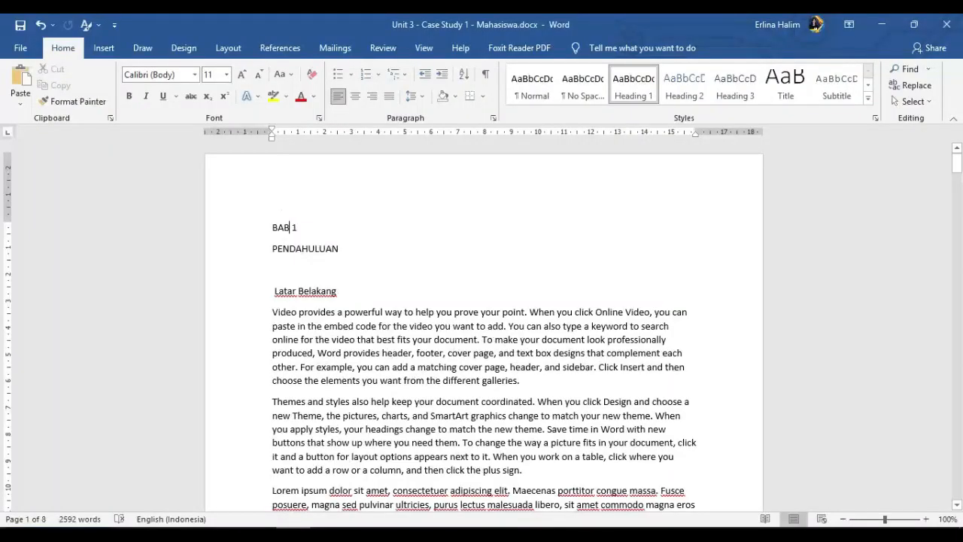
- Set the font of the entire Word document to Times New Roman
drag(273, 227, 358, 250)
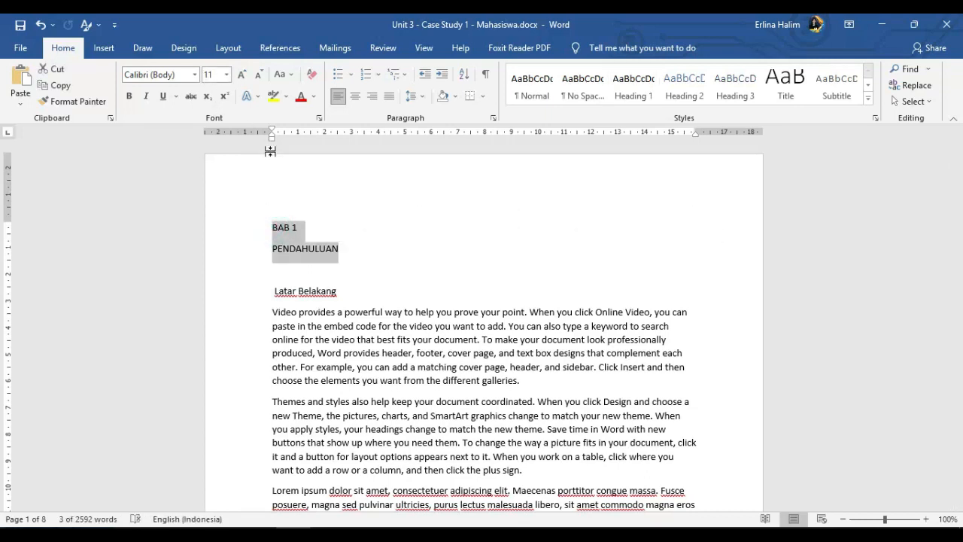
key(ctrl+a)
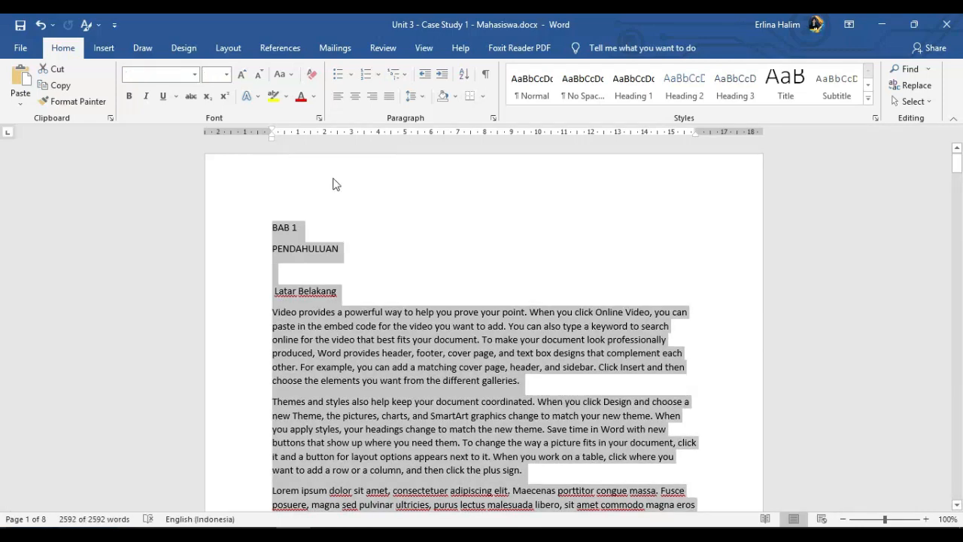
click(194, 74)
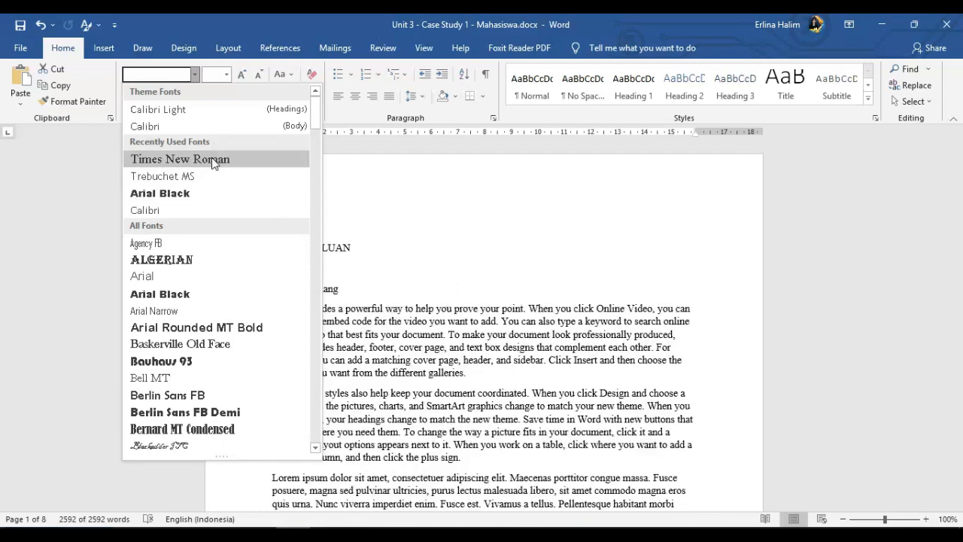
click(211, 159)
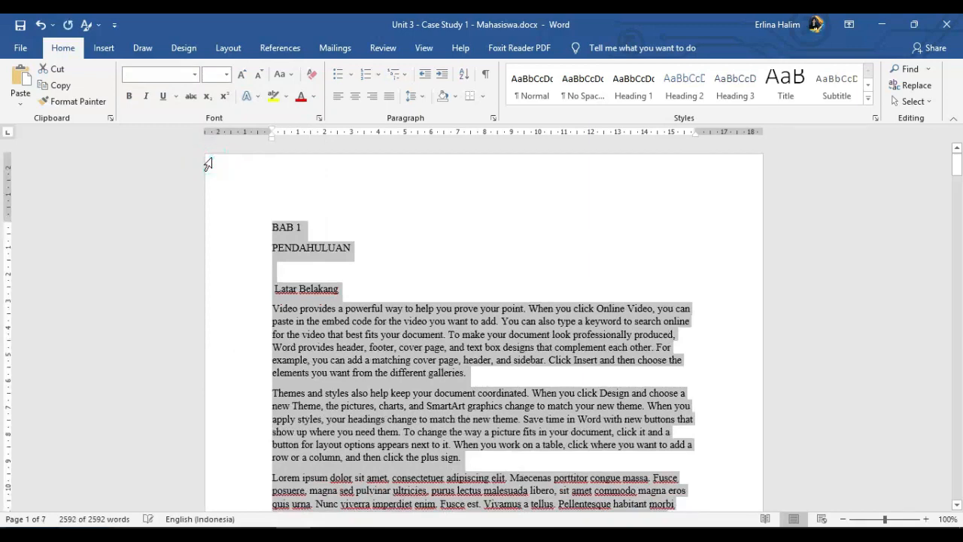
click(925, 103)
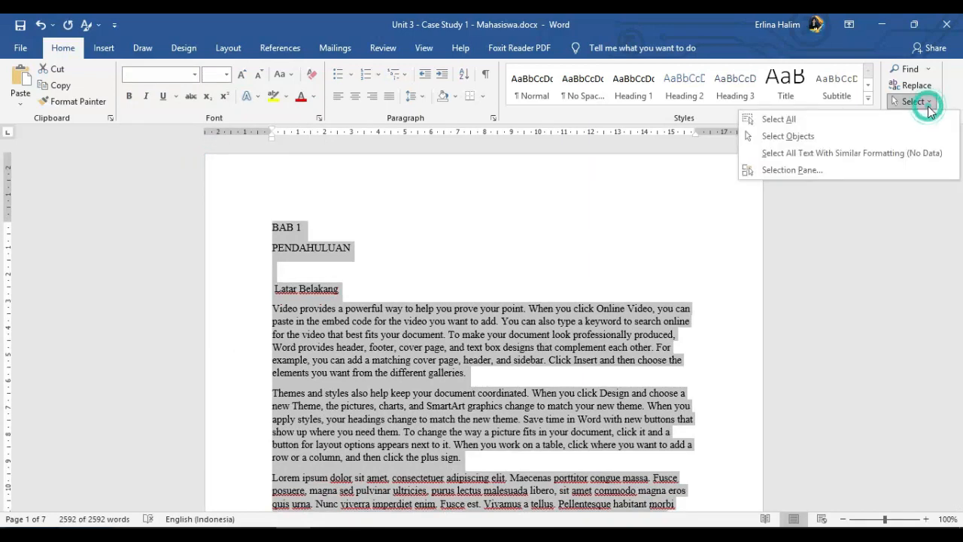
click(768, 120)
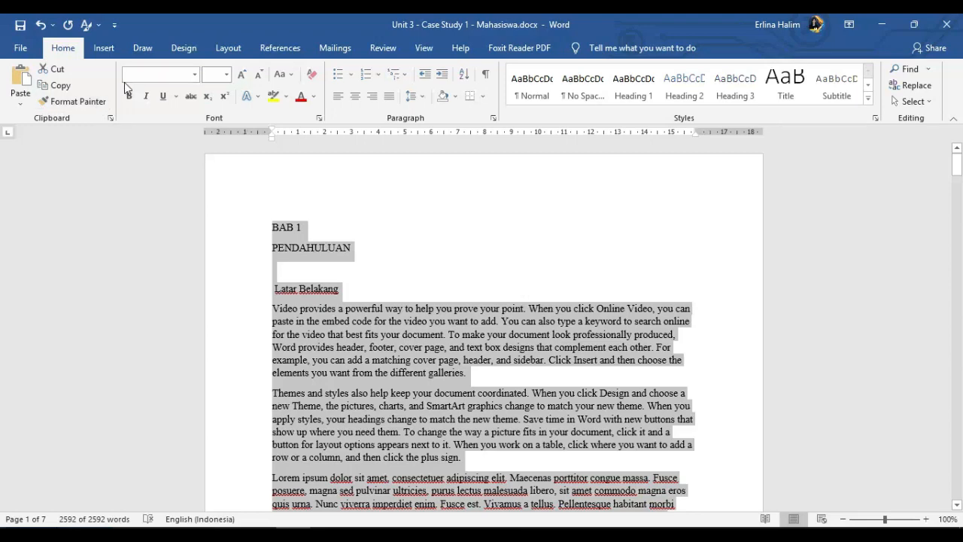
click(194, 74)
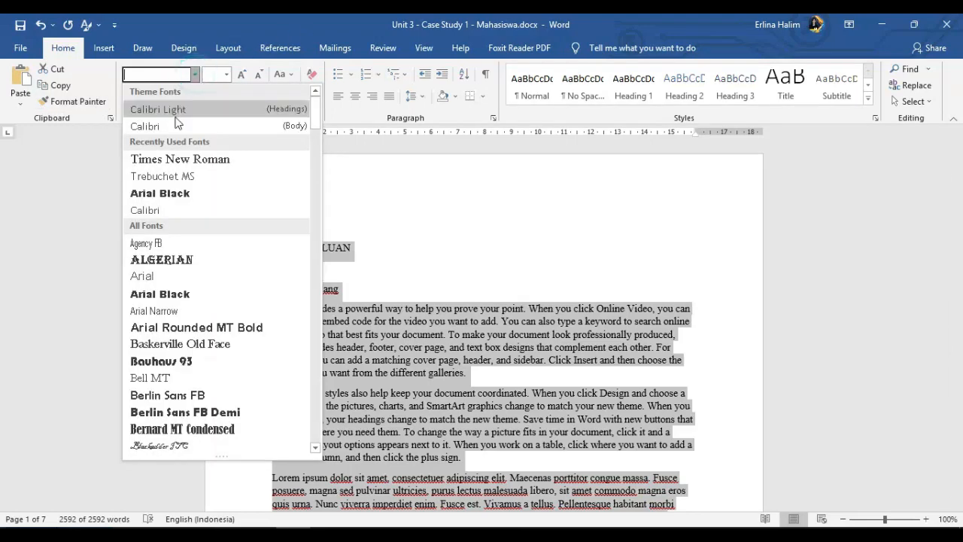
click(183, 158)
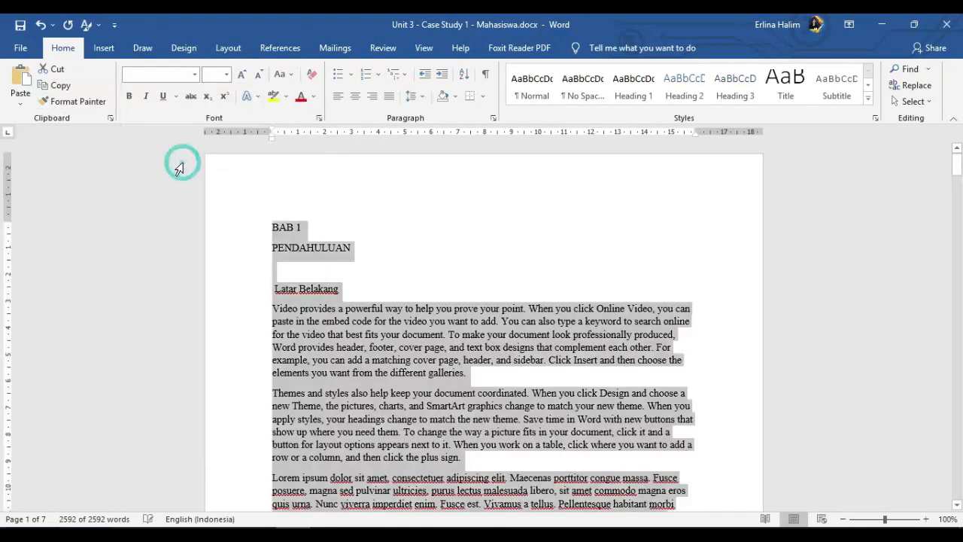
- Set the whole document's text to 12 pt and justify all paragraphs
click(227, 73)
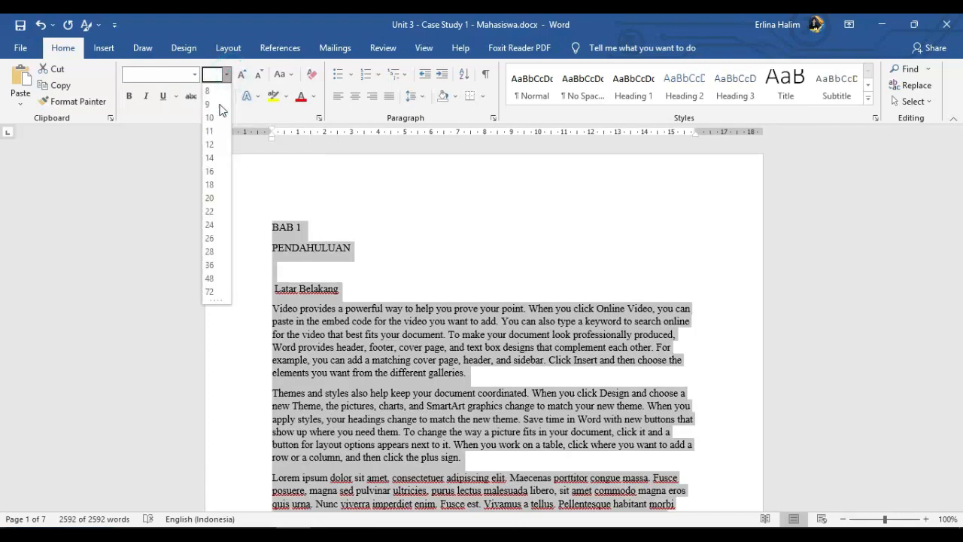
click(212, 144)
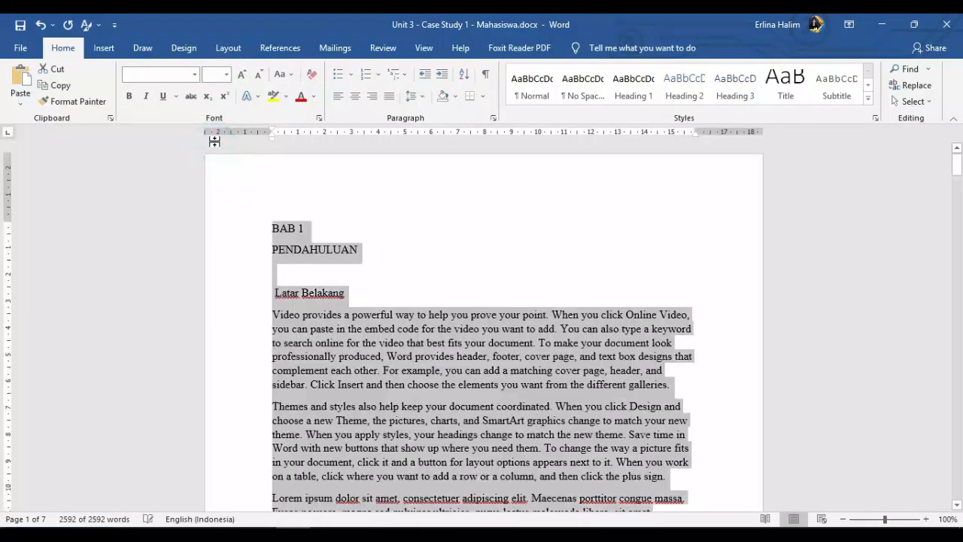
click(389, 103)
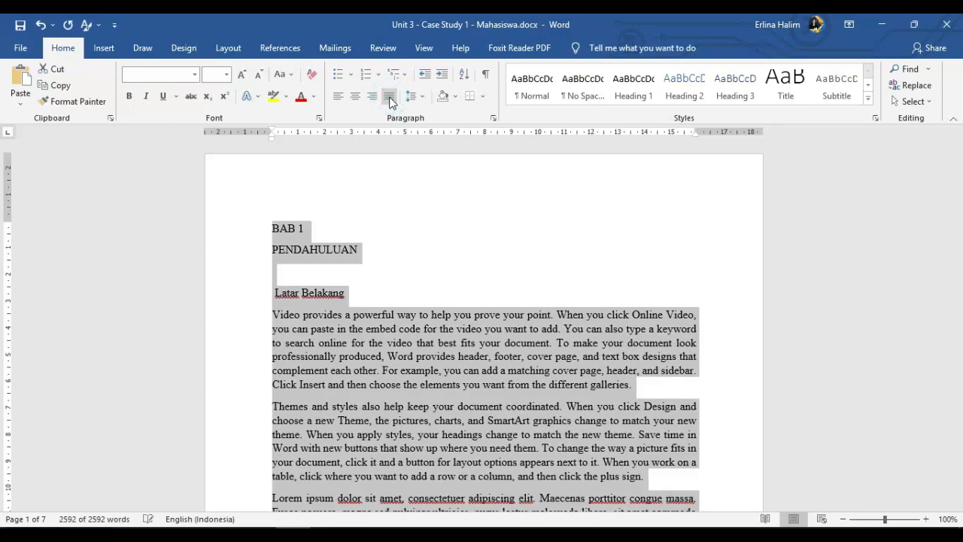
click(367, 282)
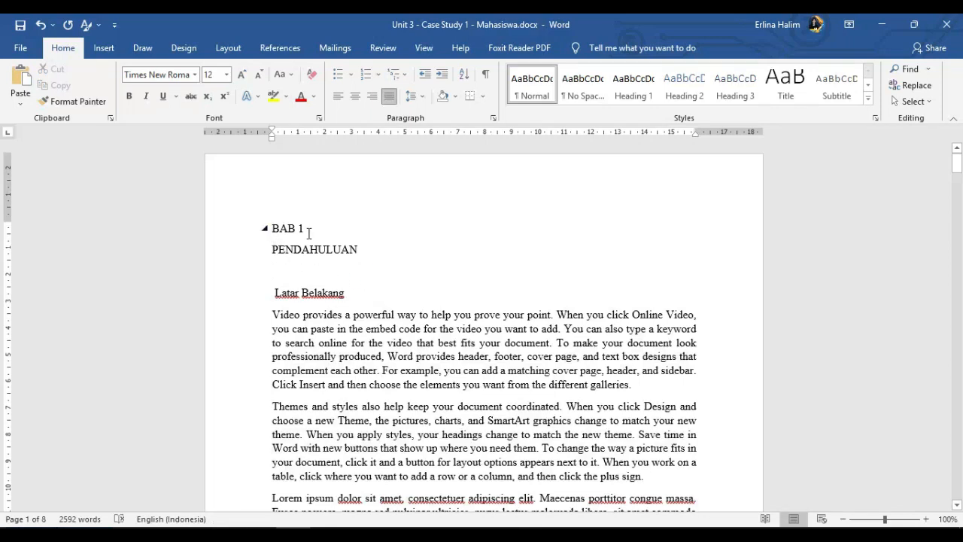
- Set the BAB 1 and PENDAHULUAN title lines to 15 pt and centre them
drag(363, 249, 270, 237)
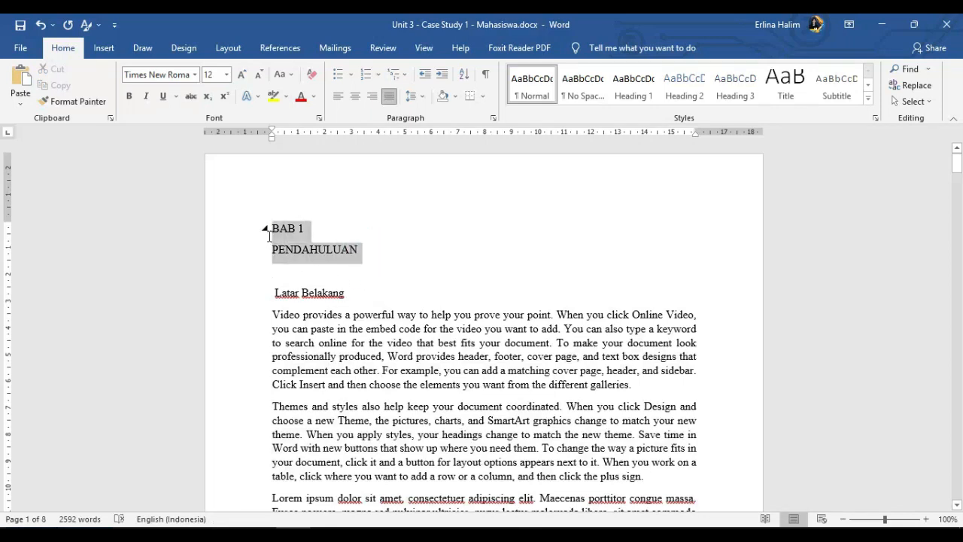
click(226, 74)
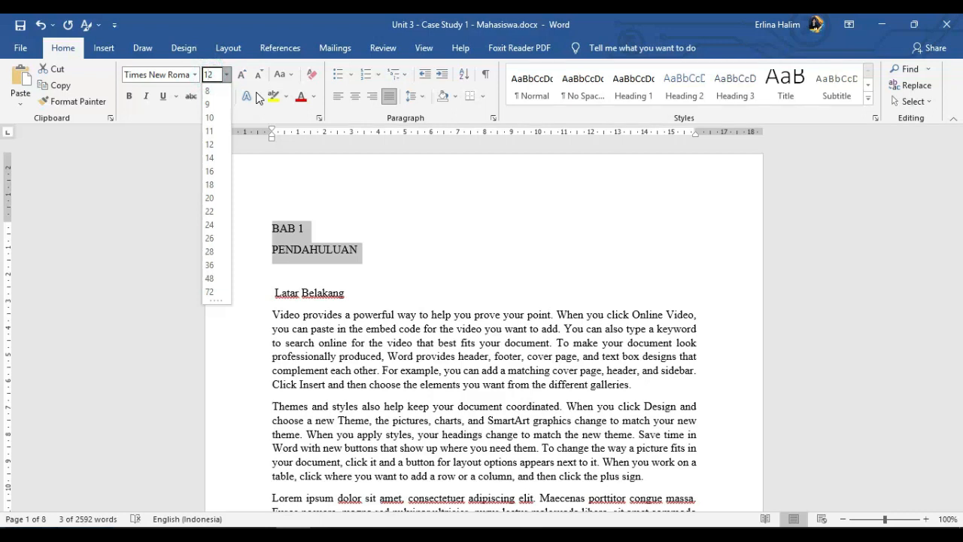
text(15)
key(Return)
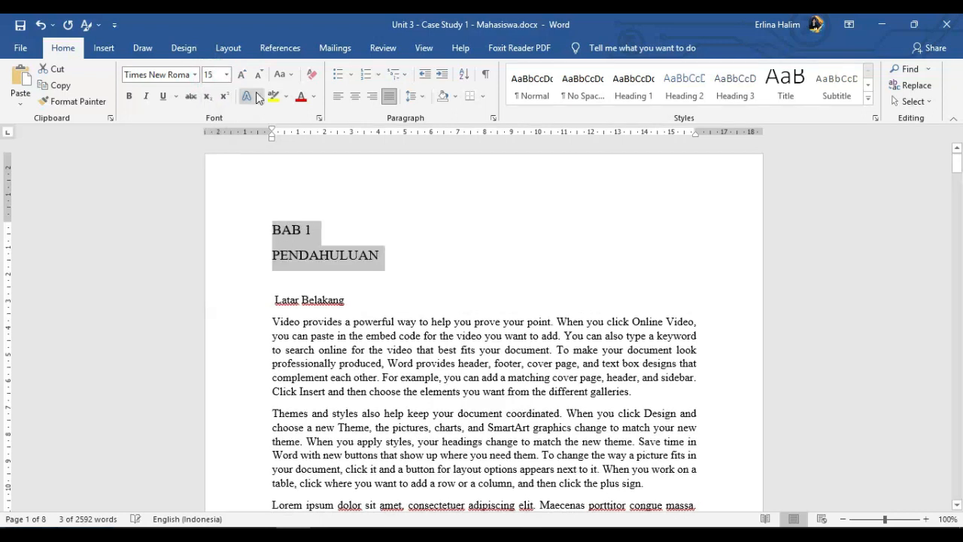
click(355, 96)
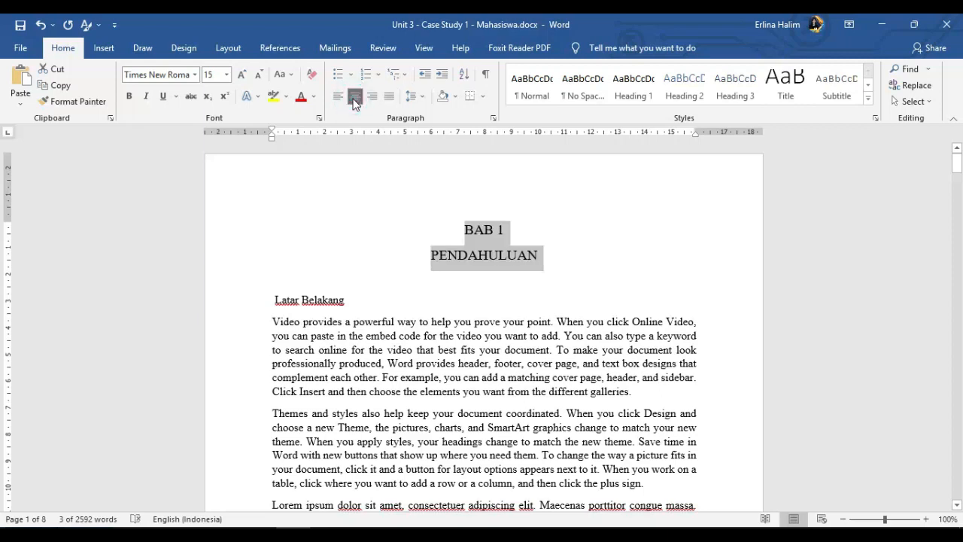
click(596, 245)
- Make the BAB 1 and PENDAHULUAN title lines bold
click(482, 231)
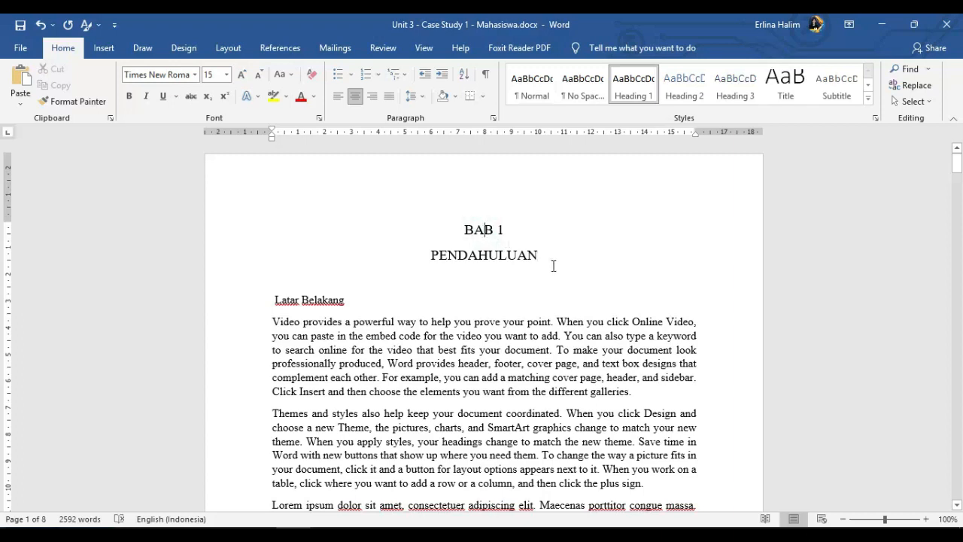
drag(543, 256, 428, 228)
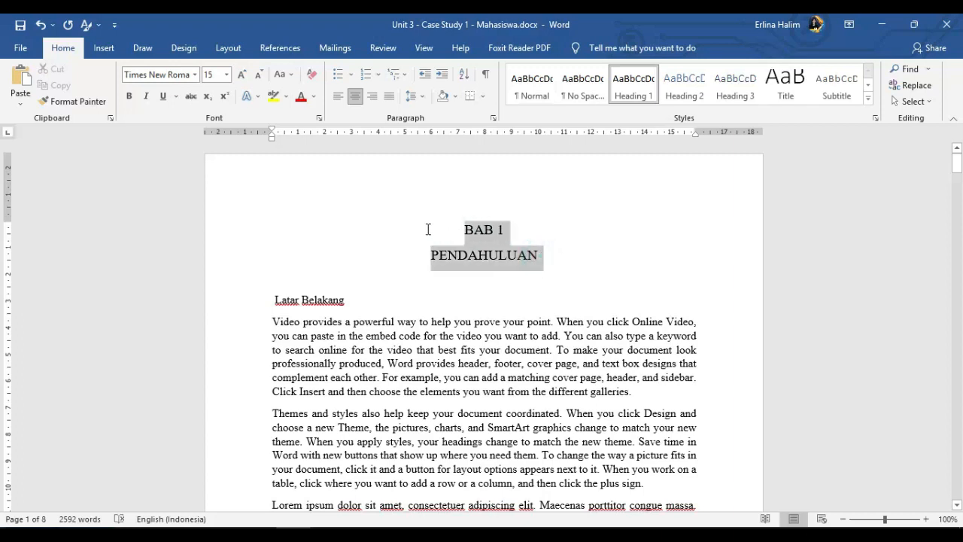
click(129, 96)
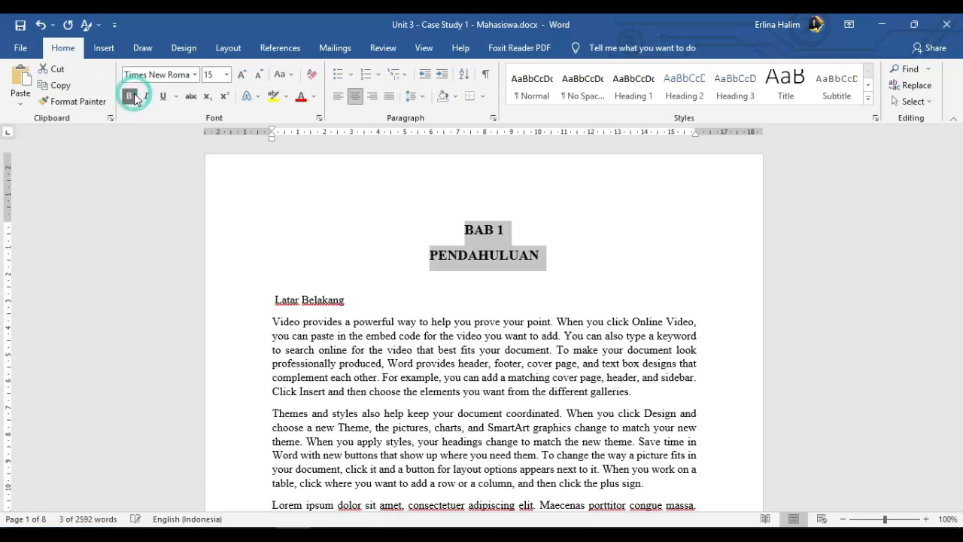
click(500, 237)
- Update the Heading 1 style to match the formatting of the BAB 1 line
click(479, 229)
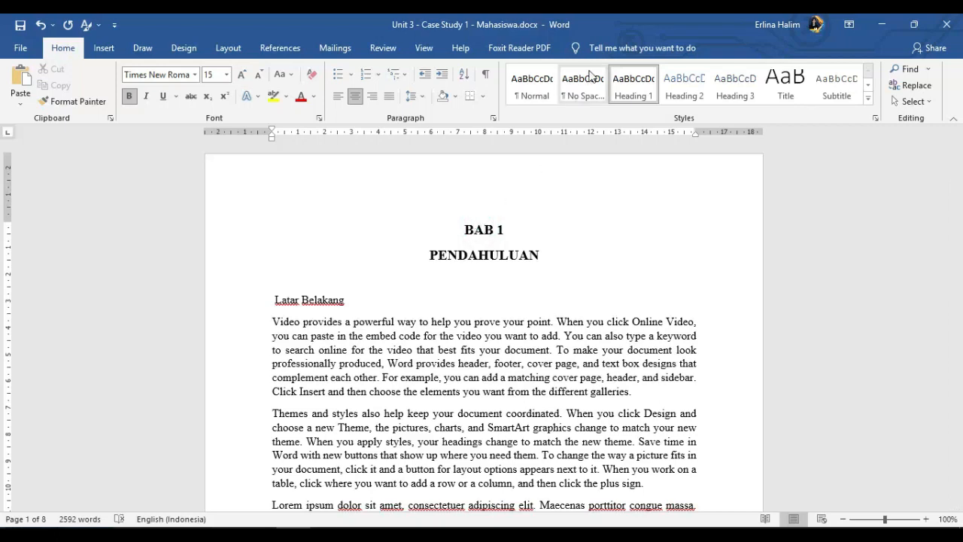
right_click(631, 93)
click(658, 101)
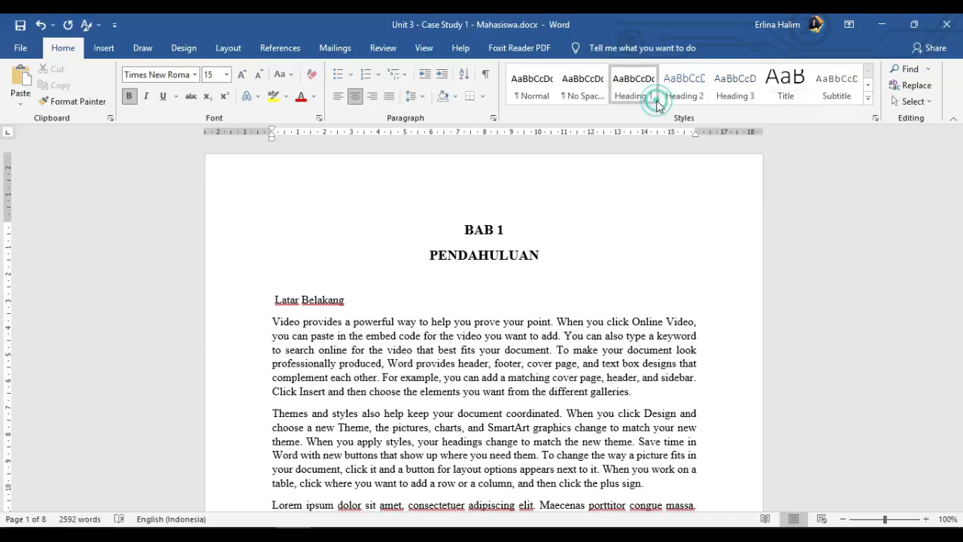
- Show the Navigation Pane to display the document's heading outline
click(549, 245)
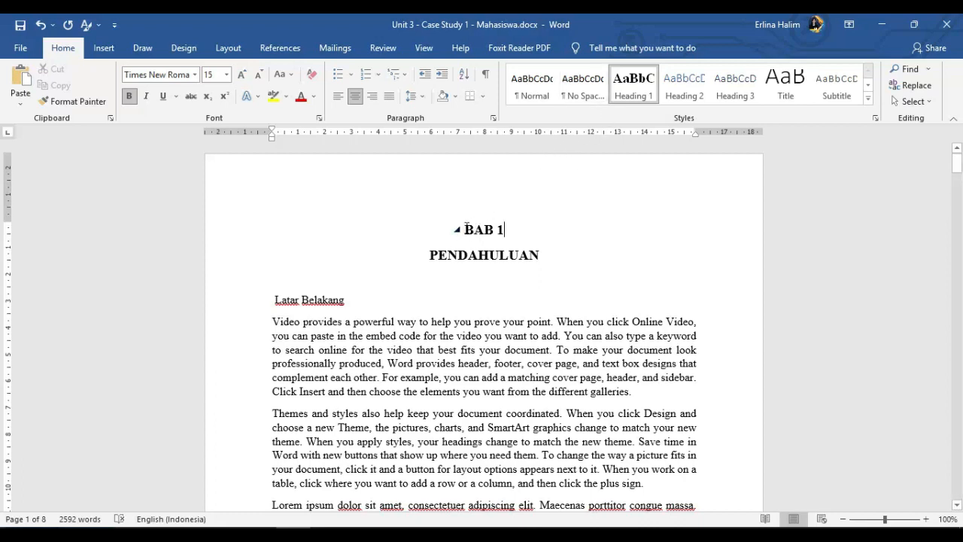
click(426, 48)
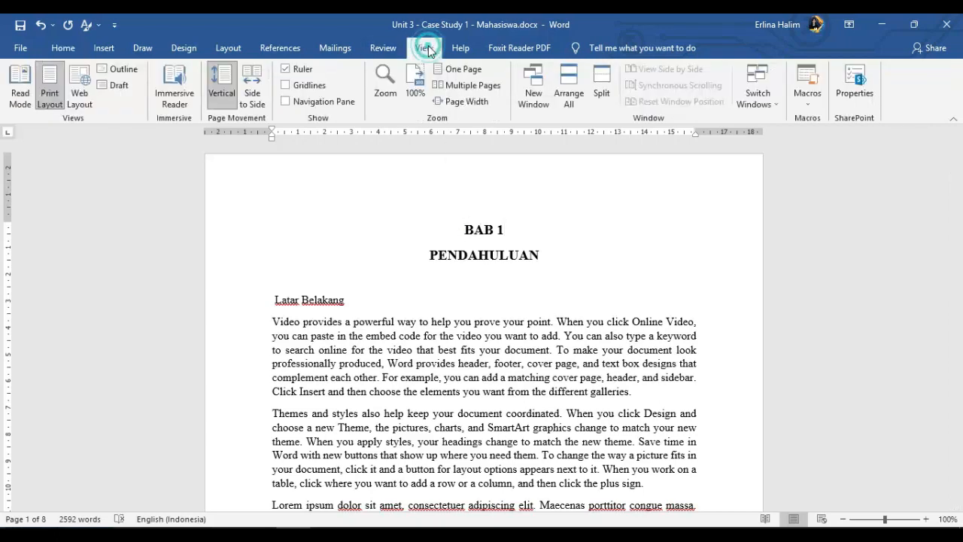
click(286, 103)
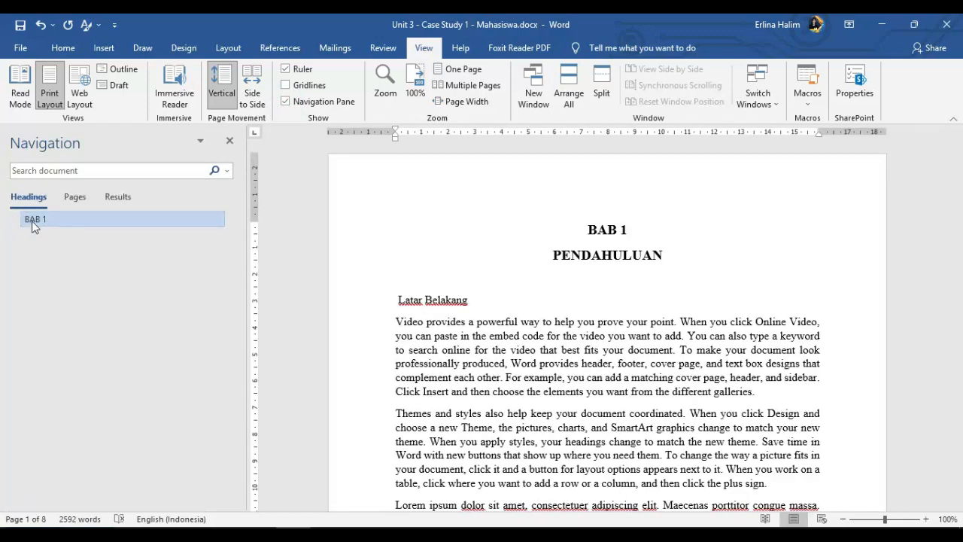
- Switch the BAB 1 line to the Normal style and reapply Heading 1 to it
click(608, 230)
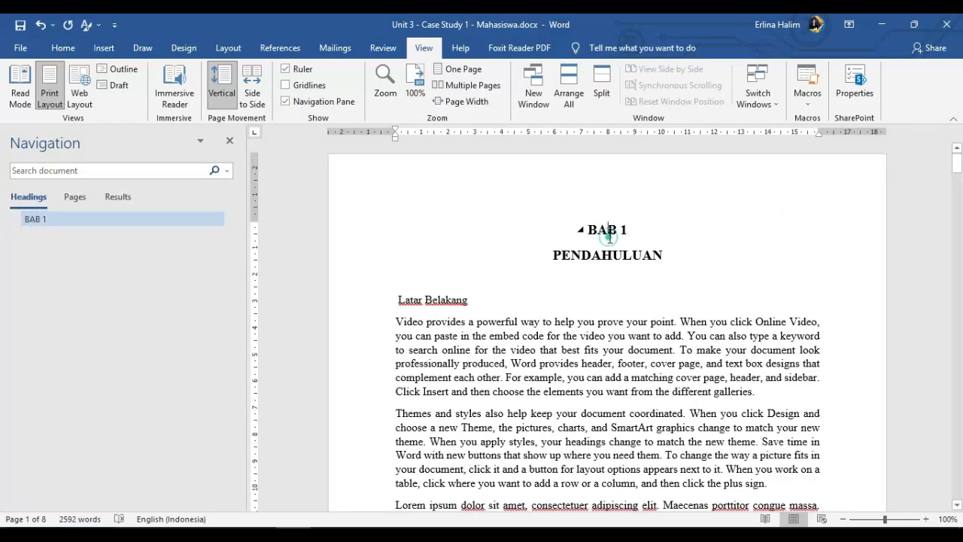
click(63, 48)
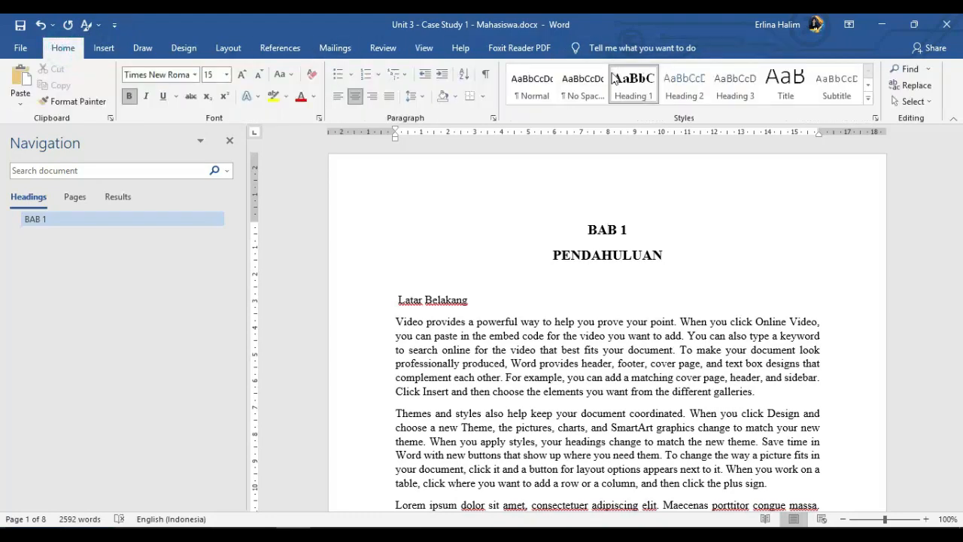
click(536, 80)
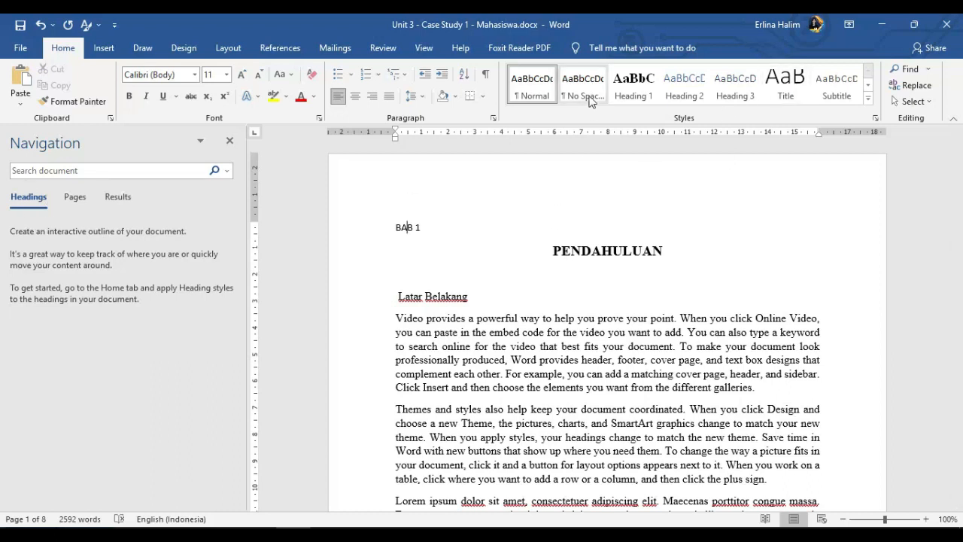
click(632, 84)
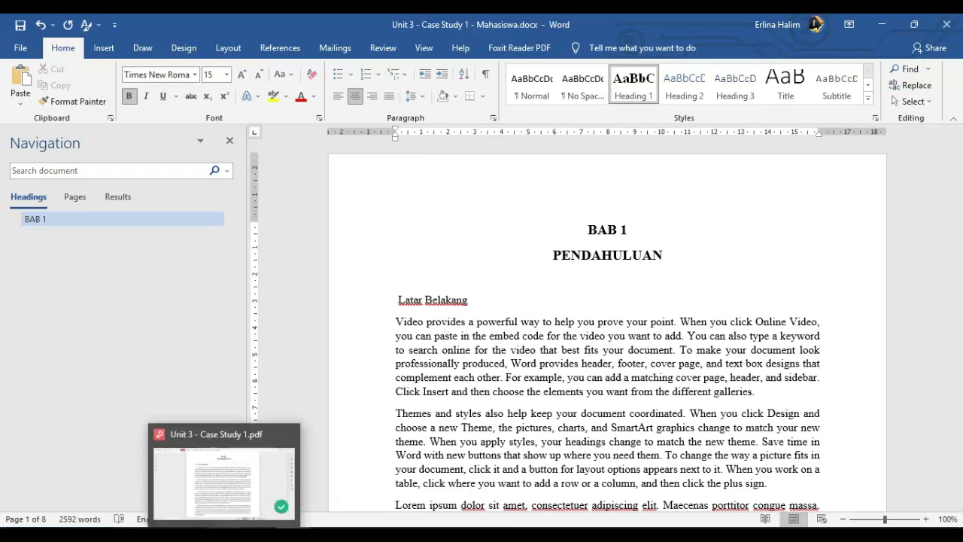
- Switch to the reference PDF in WPS Office and examine the heading numbering on the BAB 1 and DAFTAR ISI pages
click(273, 486)
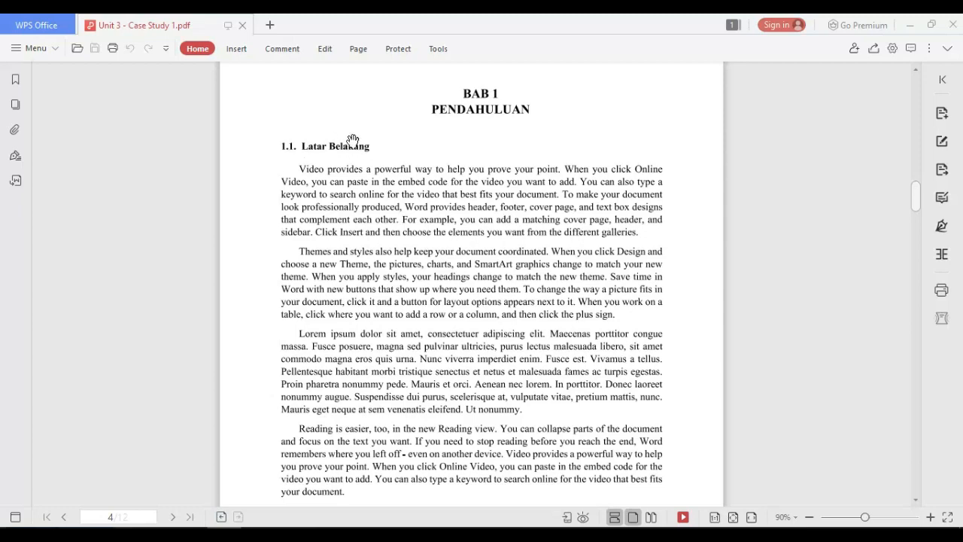
scroll(334, 243, up, 6)
scroll(332, 244, up, 10)
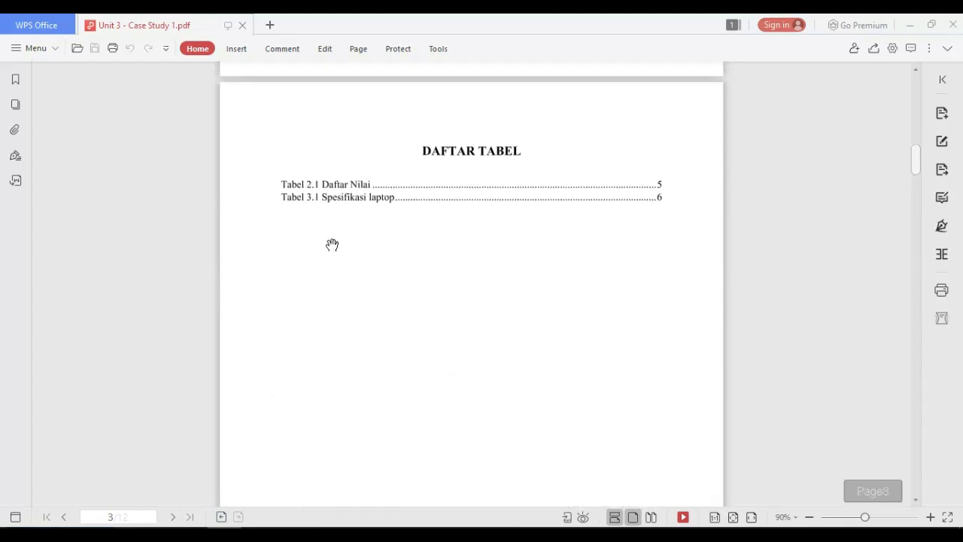
scroll(332, 245, up, 3)
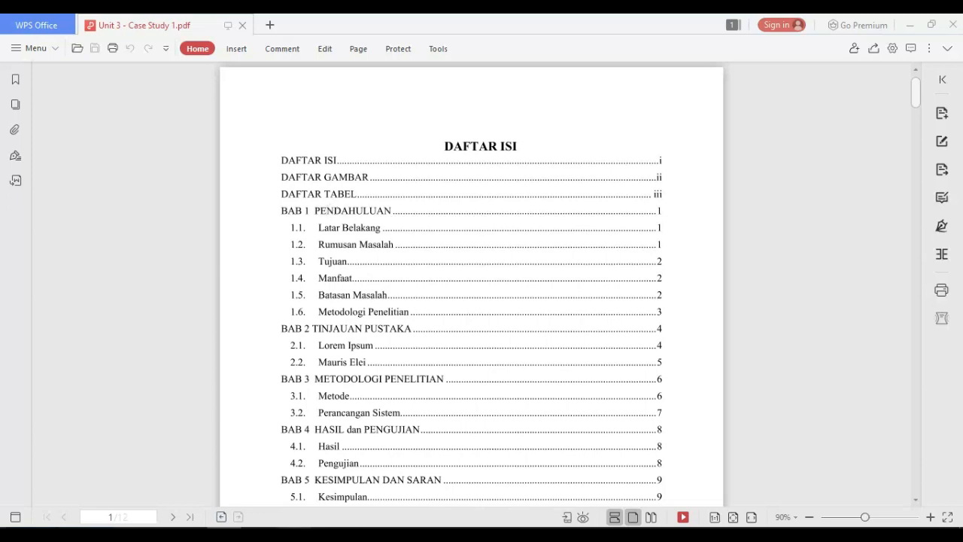
- Switch back to Word and number the BAB 1 line with the automatic list number "1."
click(292, 535)
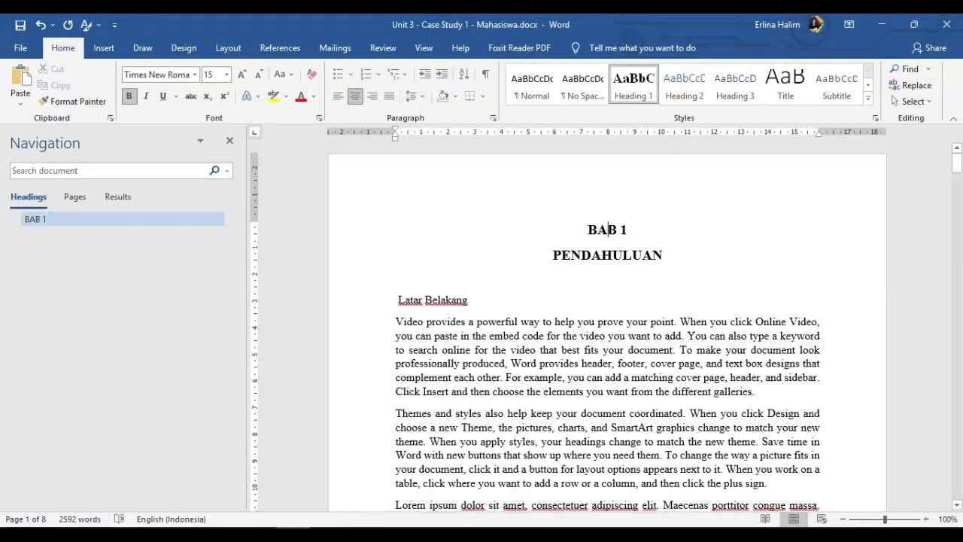
click(587, 230)
text(1.)
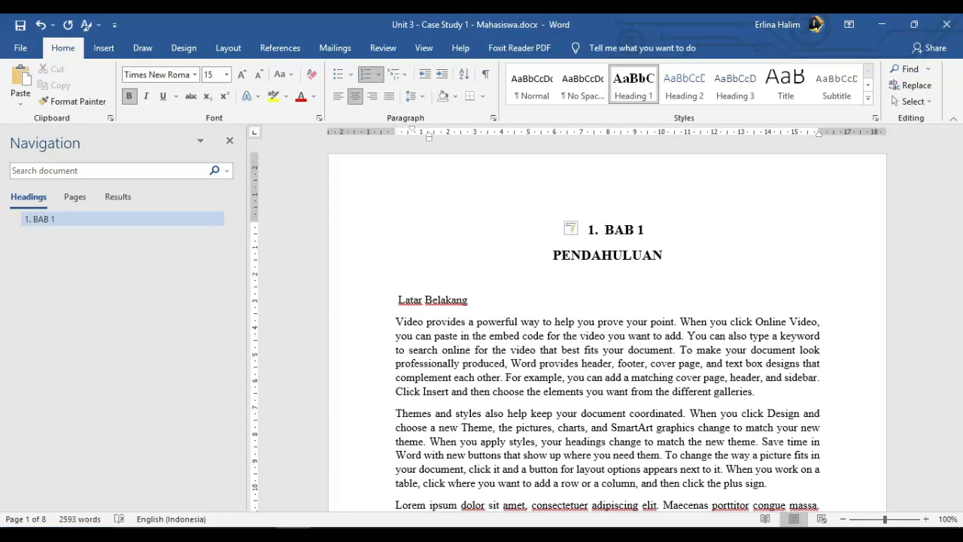
click(598, 230)
double_click(588, 230)
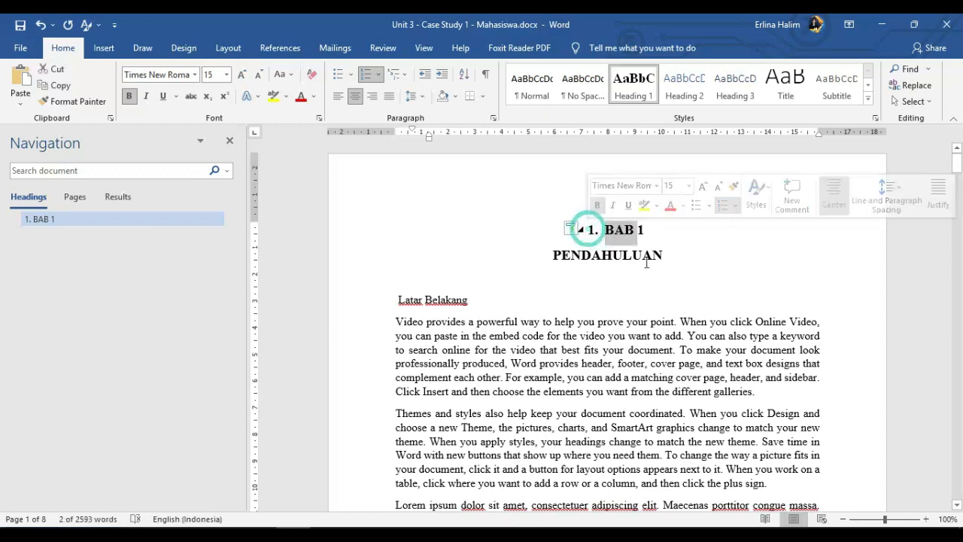
click(612, 255)
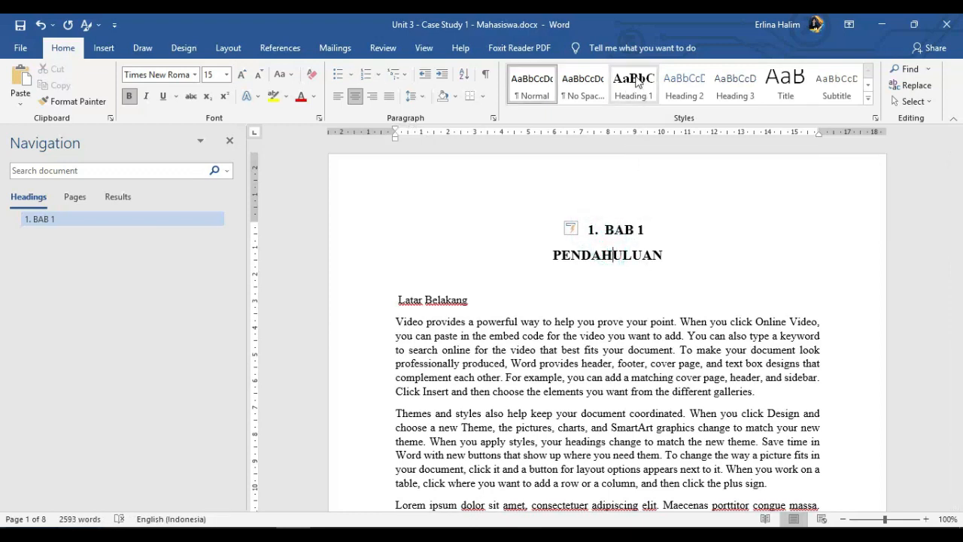
- Update the Heading 1 style to match the numbered BAB 1 heading
click(624, 228)
right_click(635, 92)
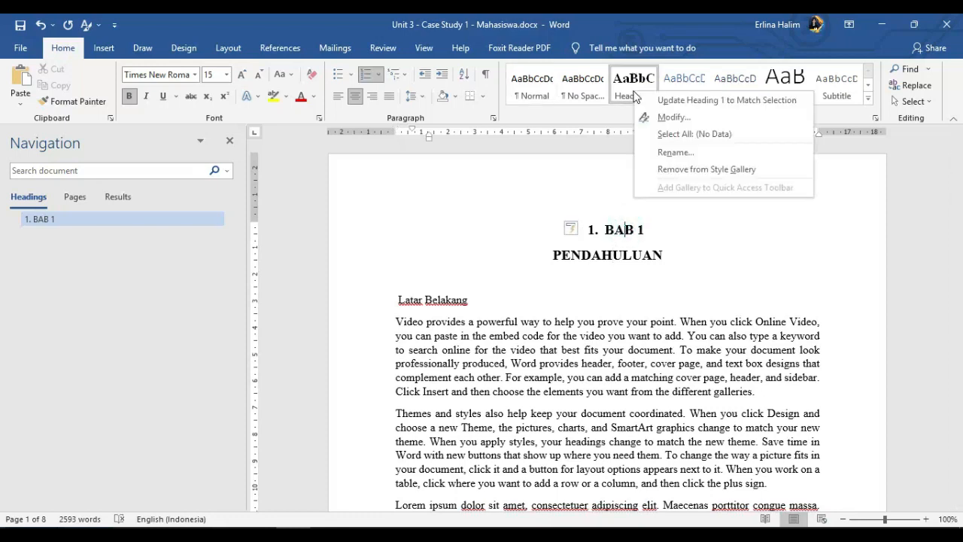
click(686, 101)
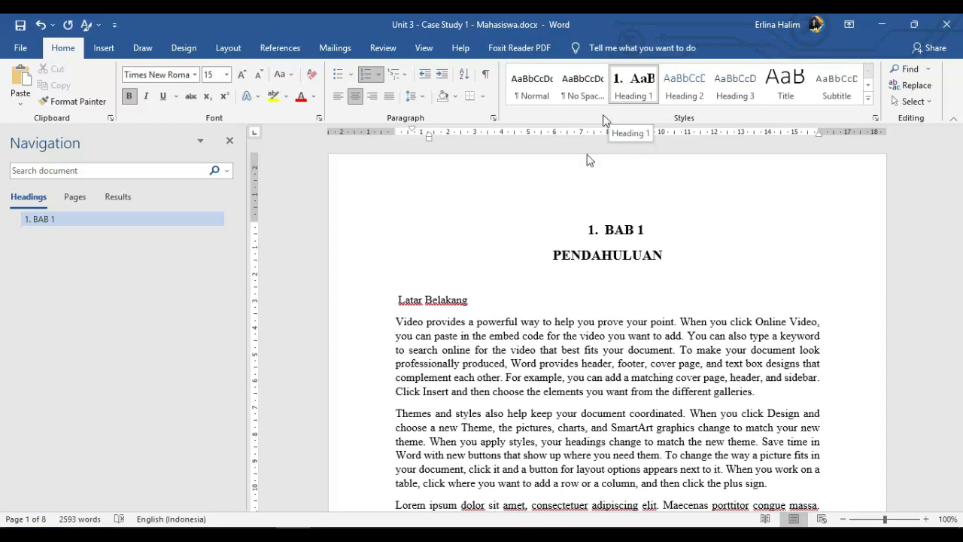
- Number the Latar Belakang line as "1.1." and make it bold
click(396, 299)
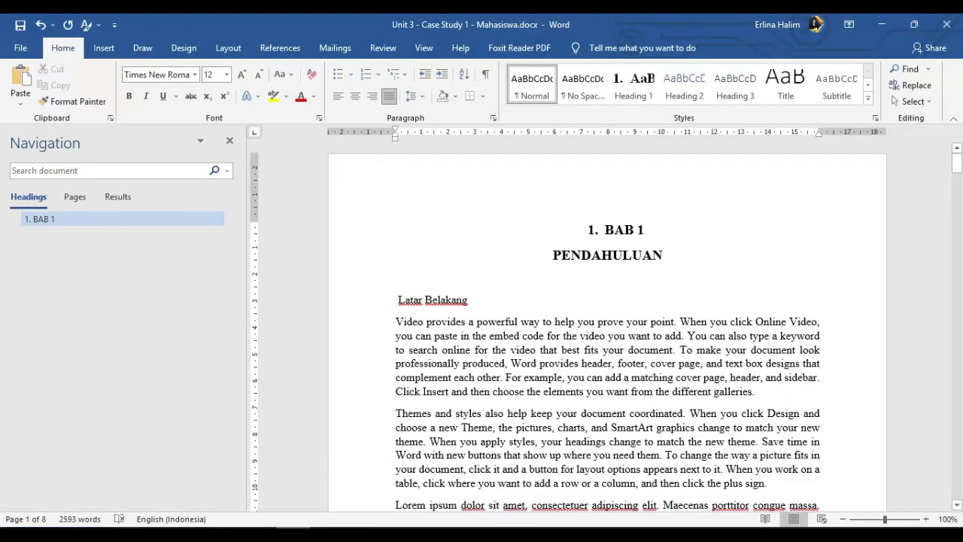
text(1.1.)
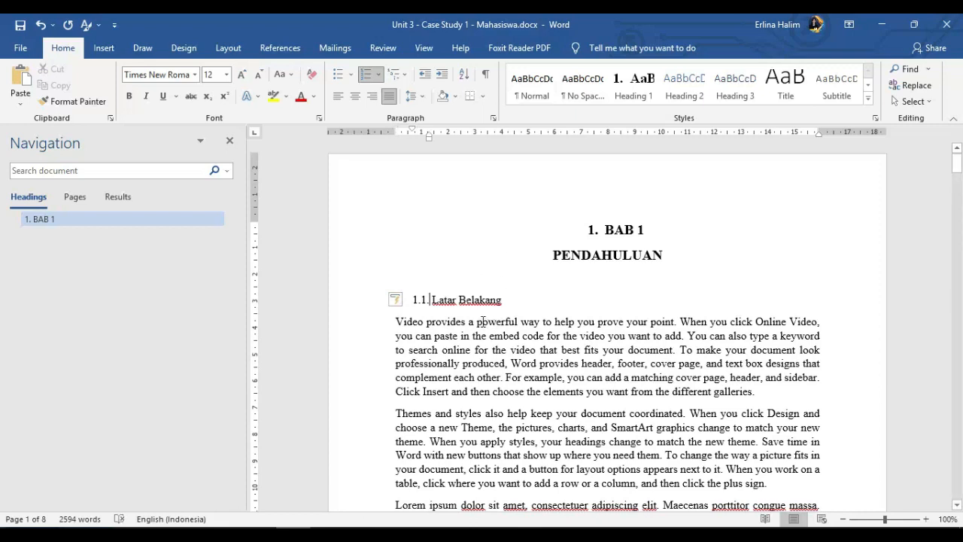
drag(510, 300, 431, 301)
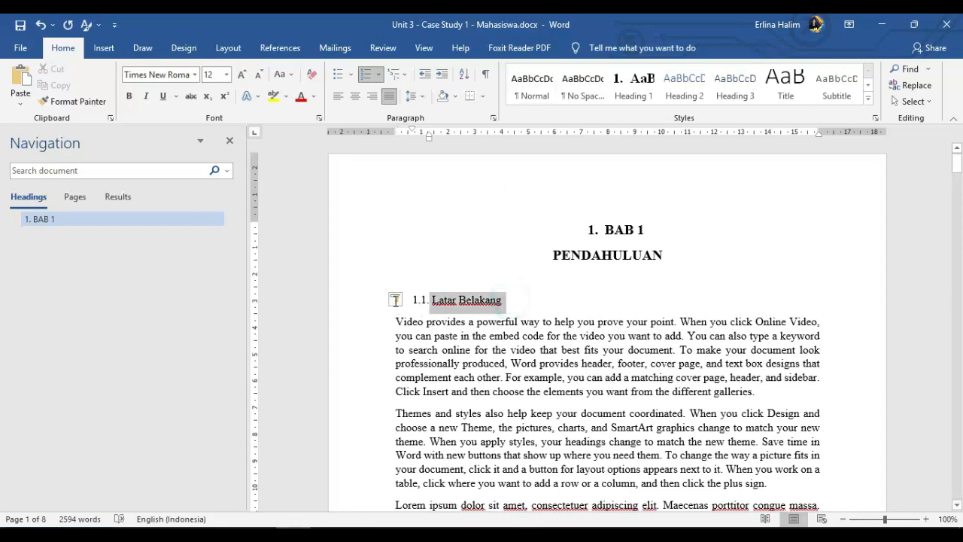
click(129, 95)
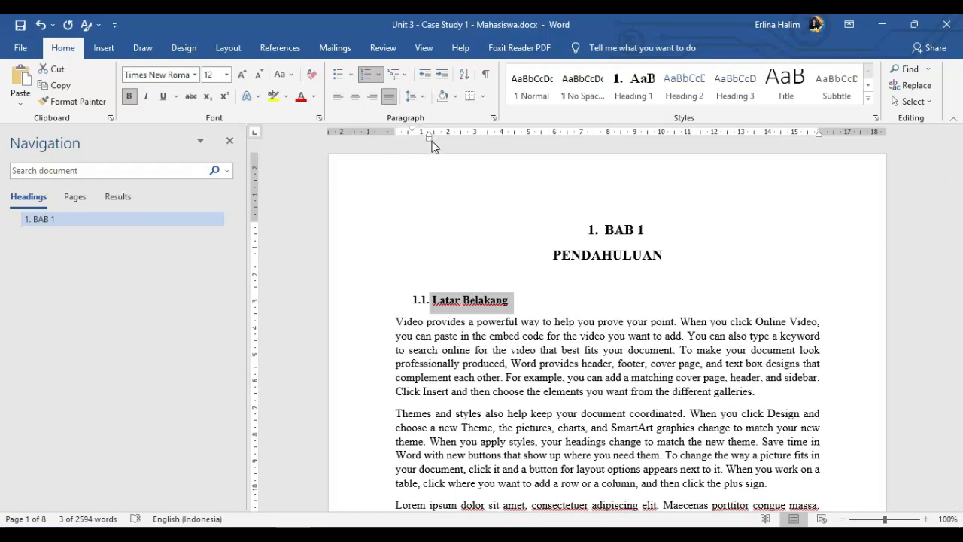
- Align the 1.1. Latar Belakang line with the page's left margin and update the Heading 2 style to match it
drag(429, 139, 395, 129)
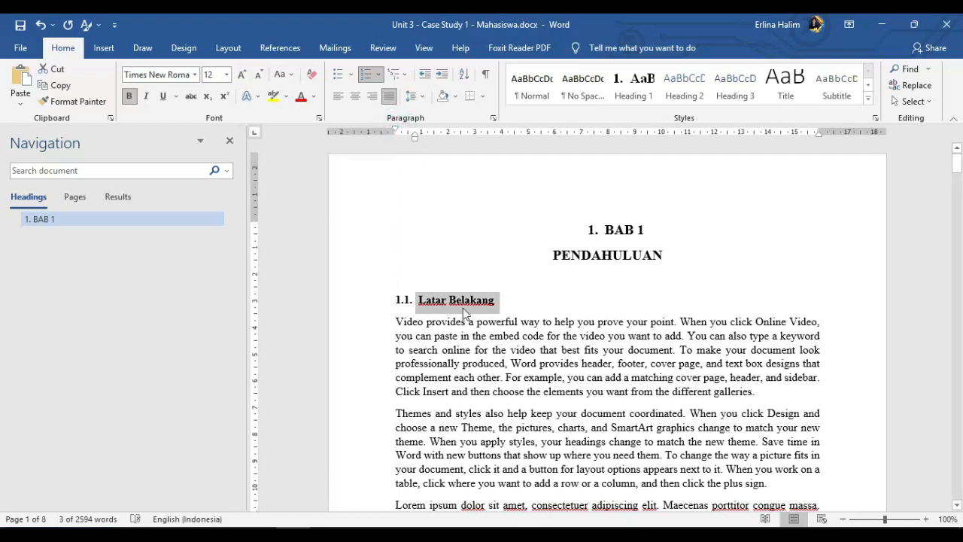
click(461, 301)
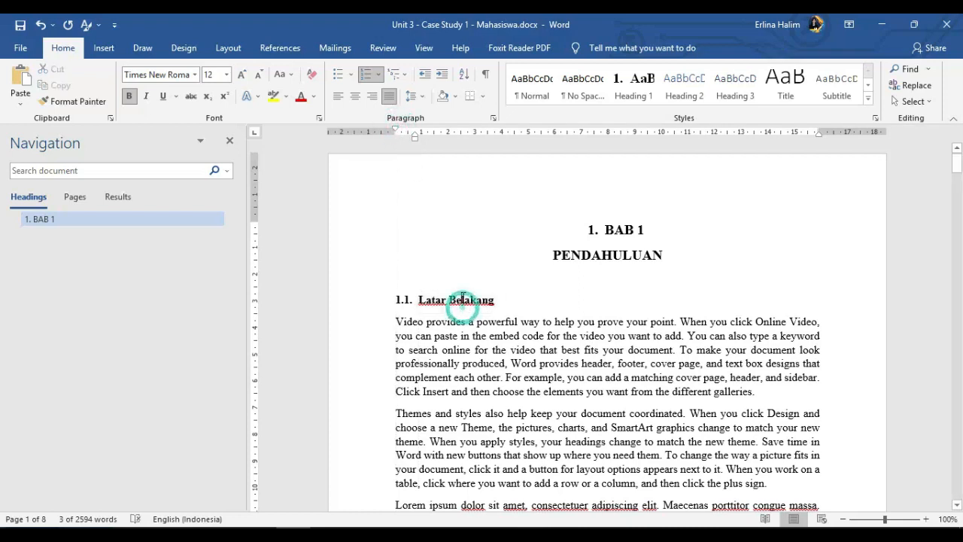
right_click(680, 93)
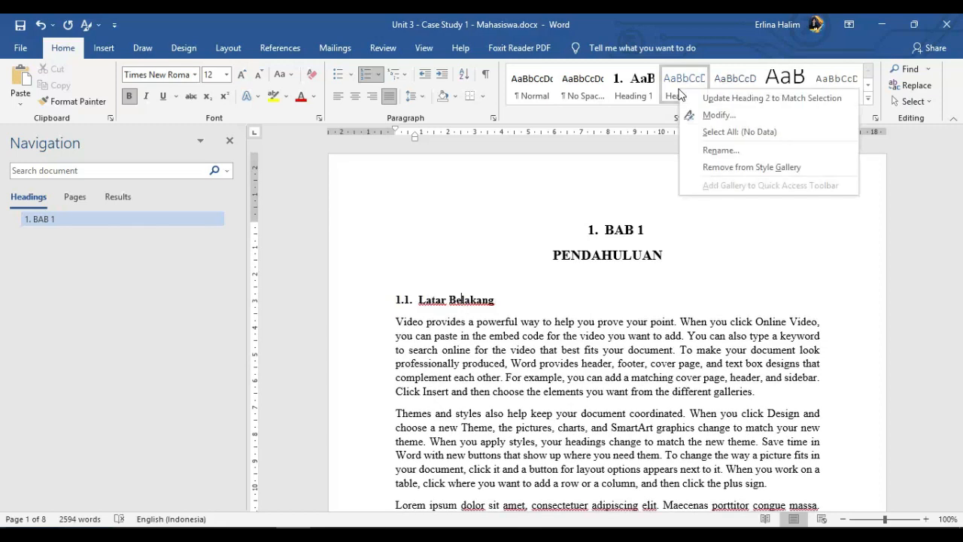
click(691, 99)
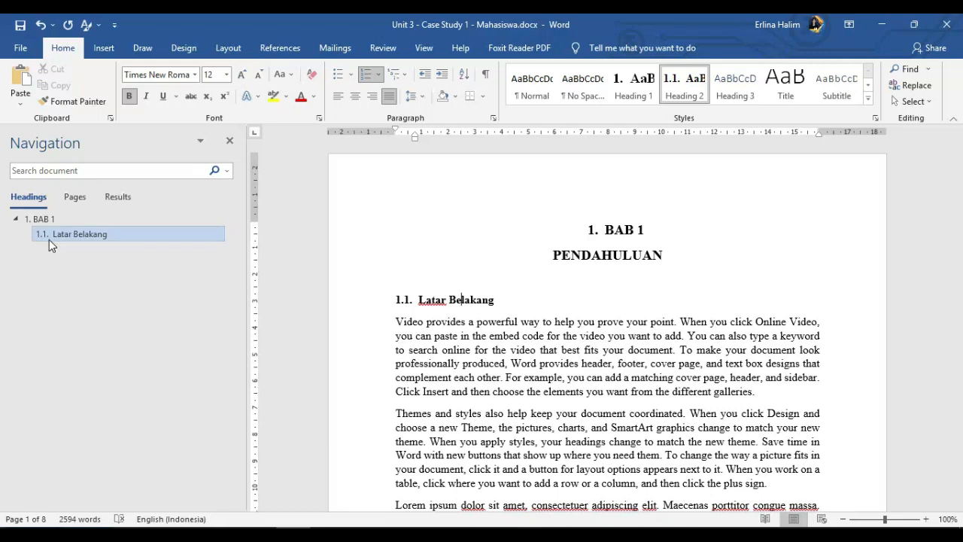
click(509, 307)
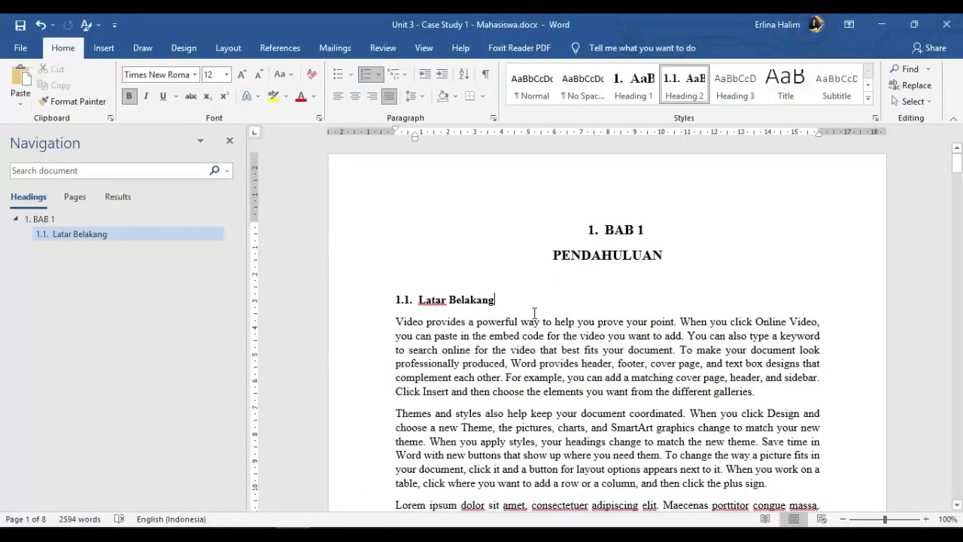
- Apply the Heading 2 style to the Rumusan Masalah line
scroll(534, 312, down, 8)
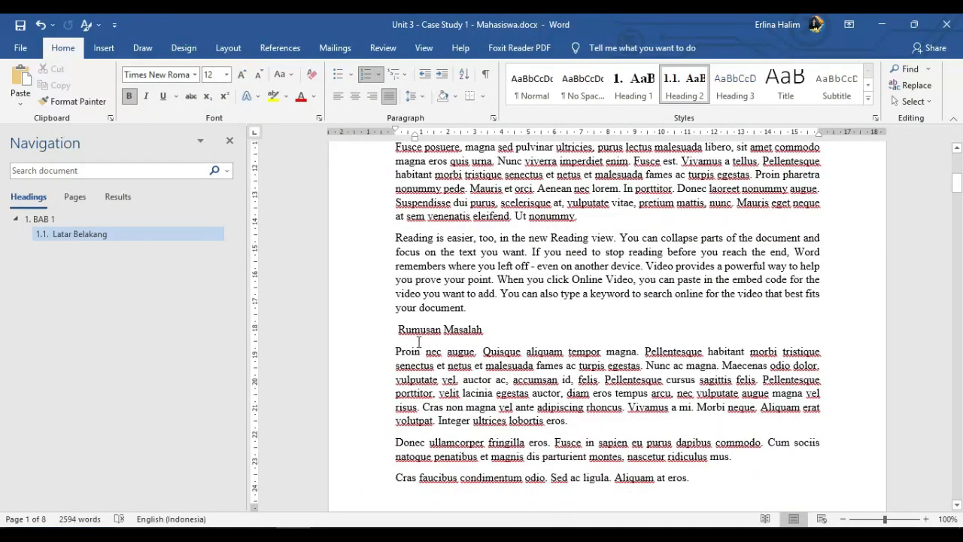
click(539, 224)
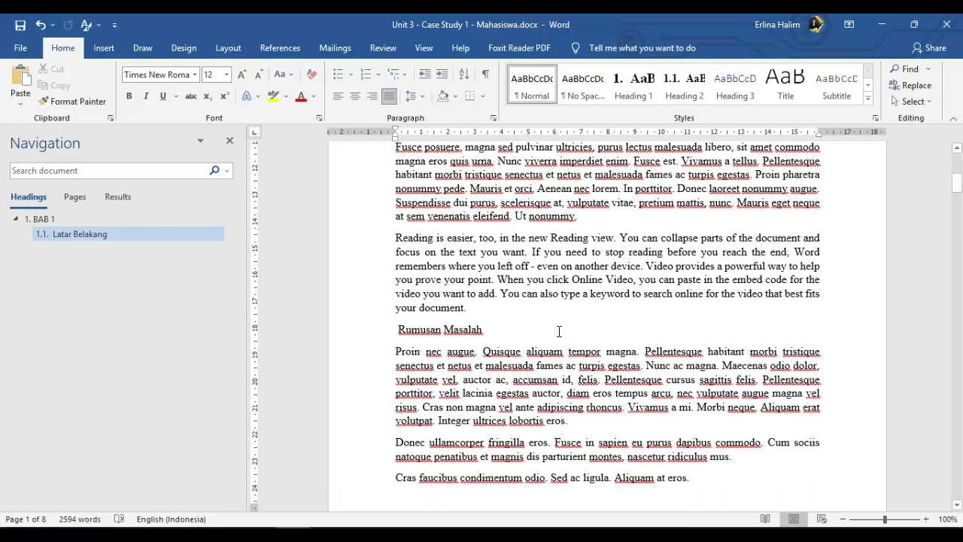
click(425, 332)
click(681, 79)
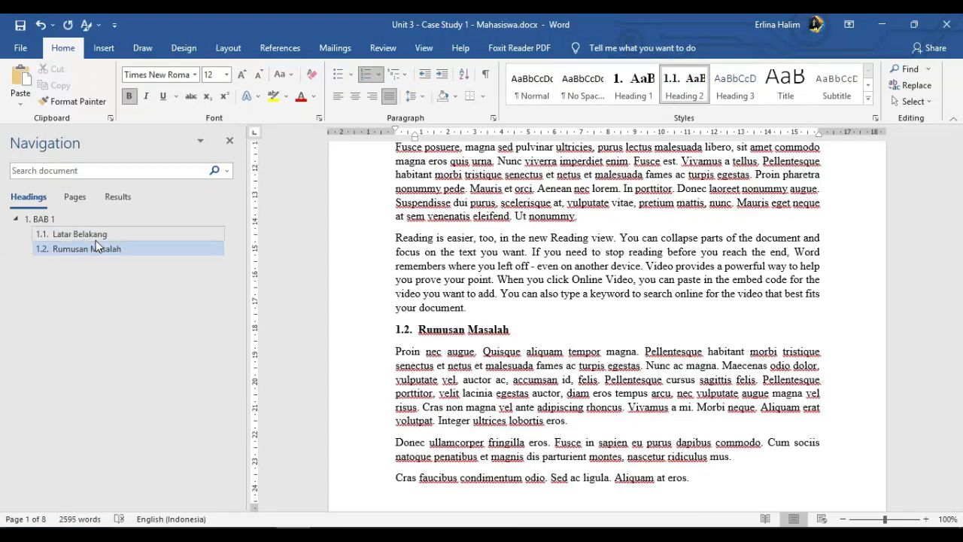
- Apply the Heading 2 style to the Manfaat and Batasan Masalah lines
scroll(508, 361, down, 4)
scroll(508, 361, down, 10)
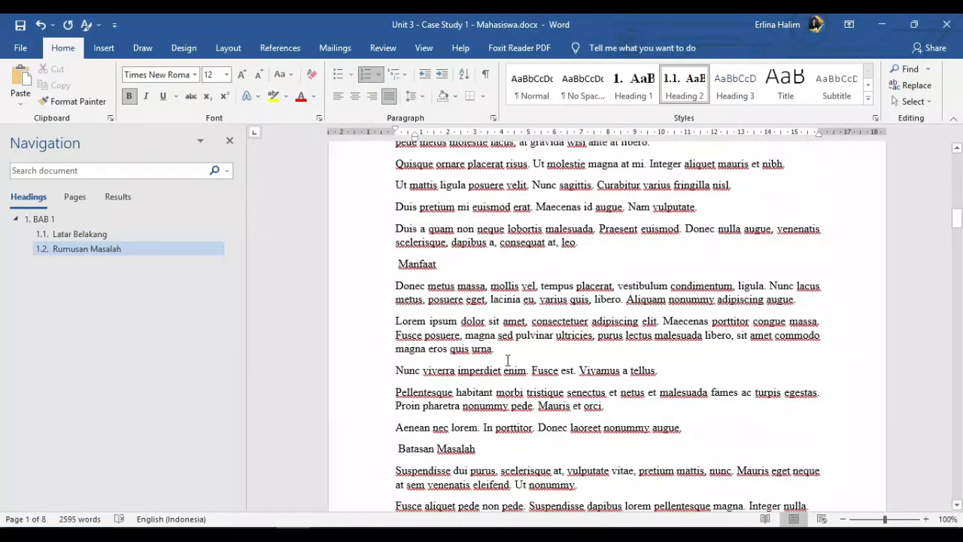
click(415, 263)
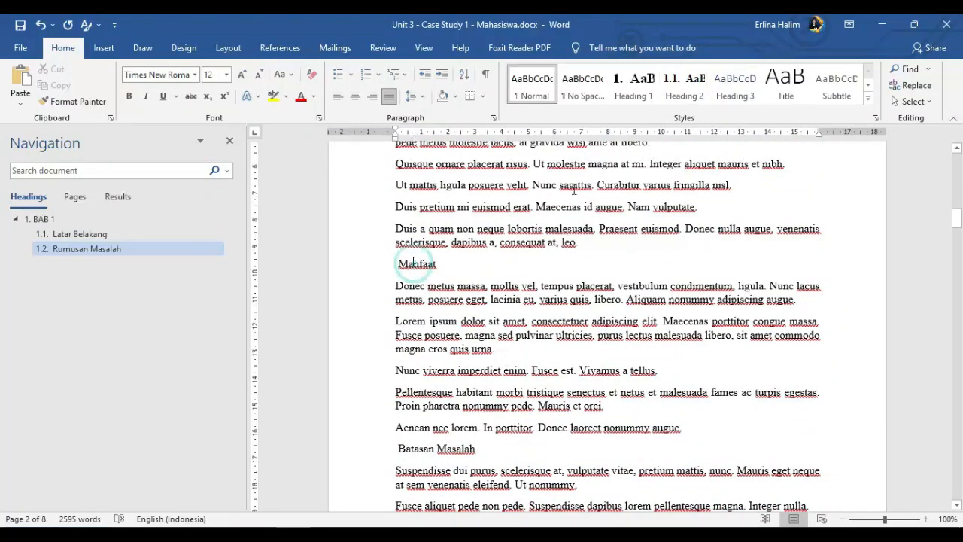
click(680, 81)
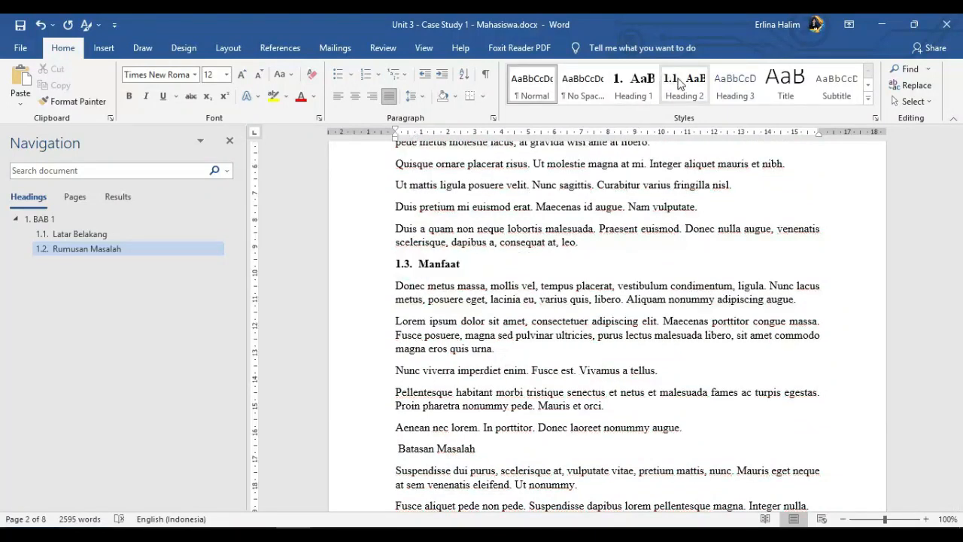
click(440, 451)
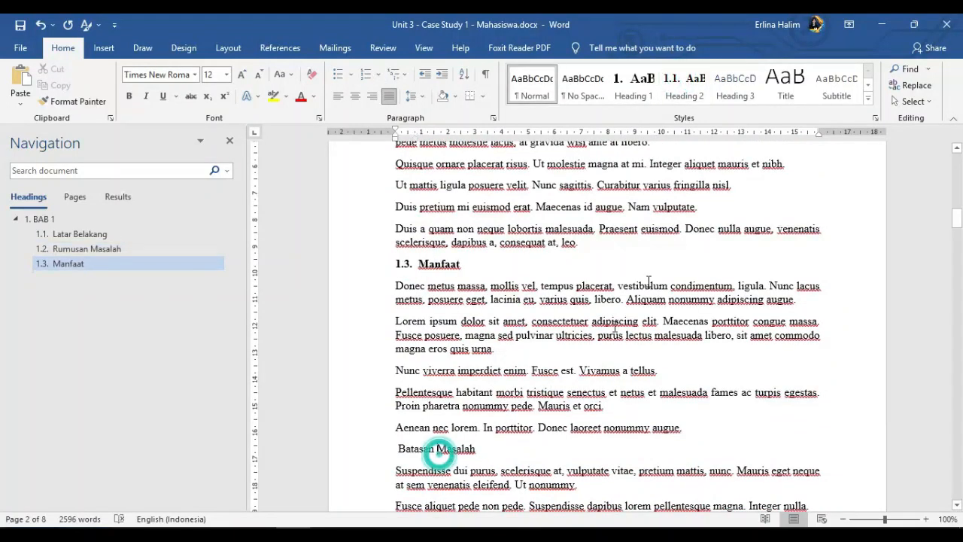
click(683, 83)
- Apply the Heading 2 style to the Metodologi Penelitian line on page 3
scroll(495, 364, down, 4)
scroll(495, 363, down, 5)
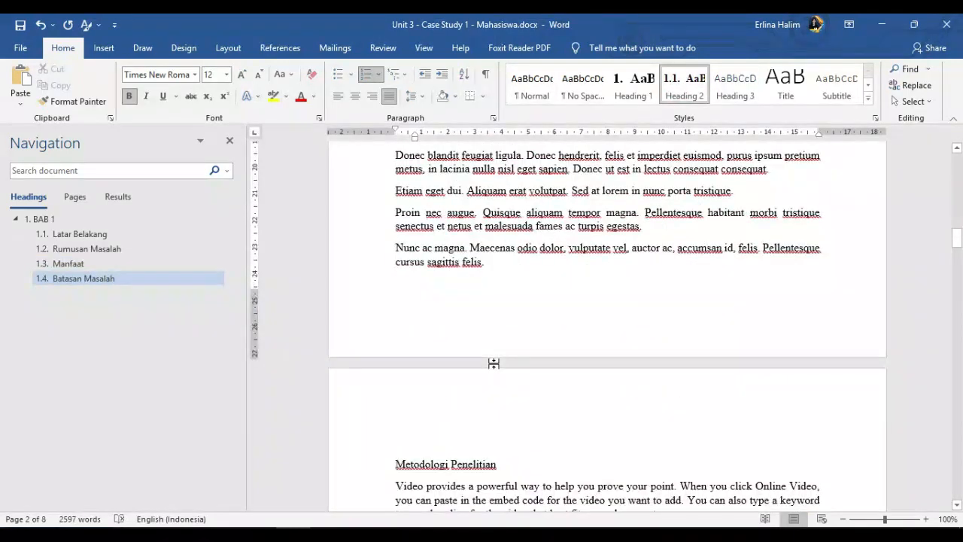
click(466, 467)
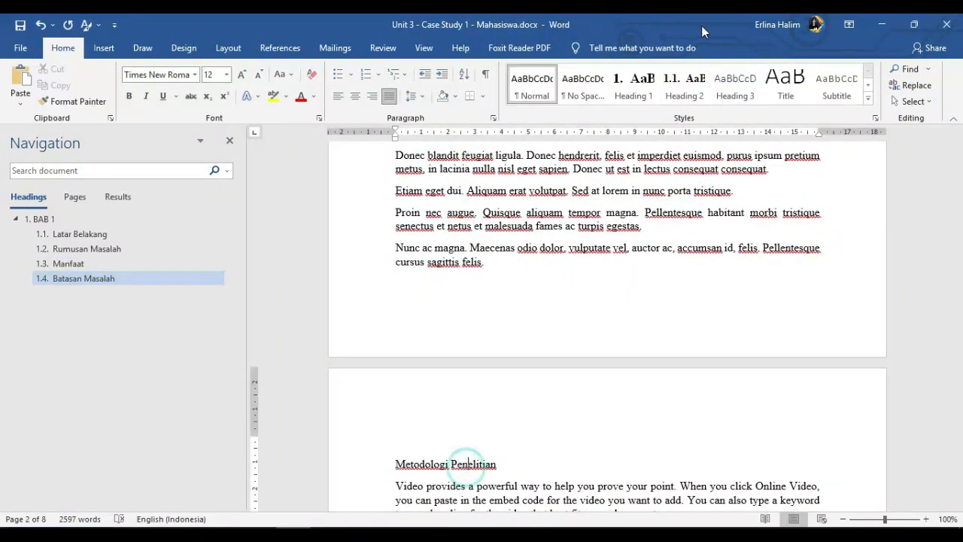
click(683, 82)
scroll(494, 322, down, 10)
scroll(493, 321, up, 5)
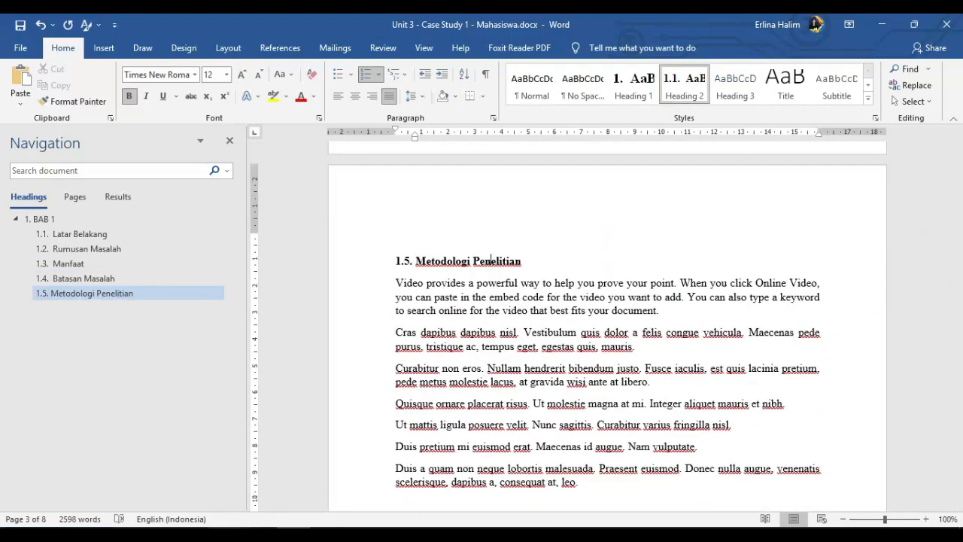
- Check the BAB 1 subheadings against the reference PDF's table of contents and apply the Heading 2 style to the skipped Tujuan line
key(alt+Tab)
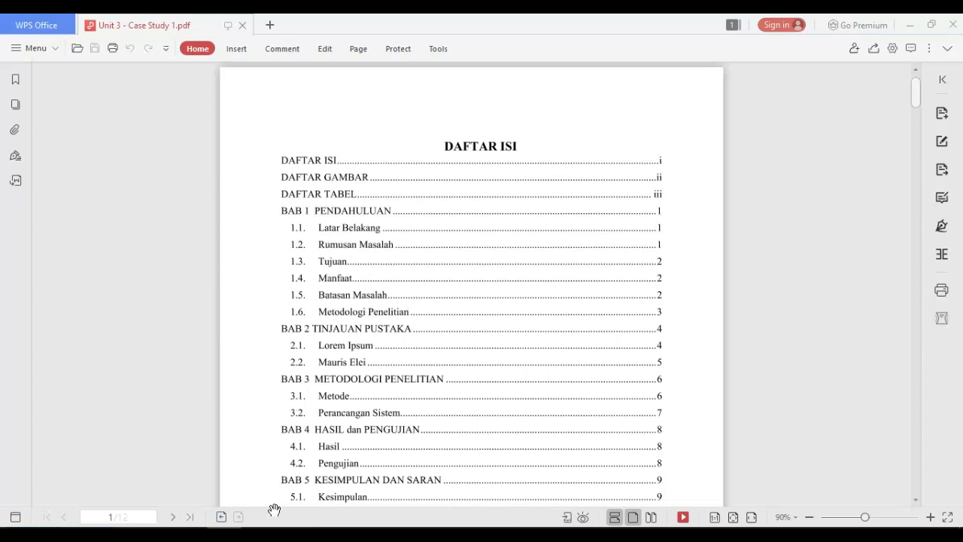
key(alt+Tab)
scroll(482, 316, up, 5)
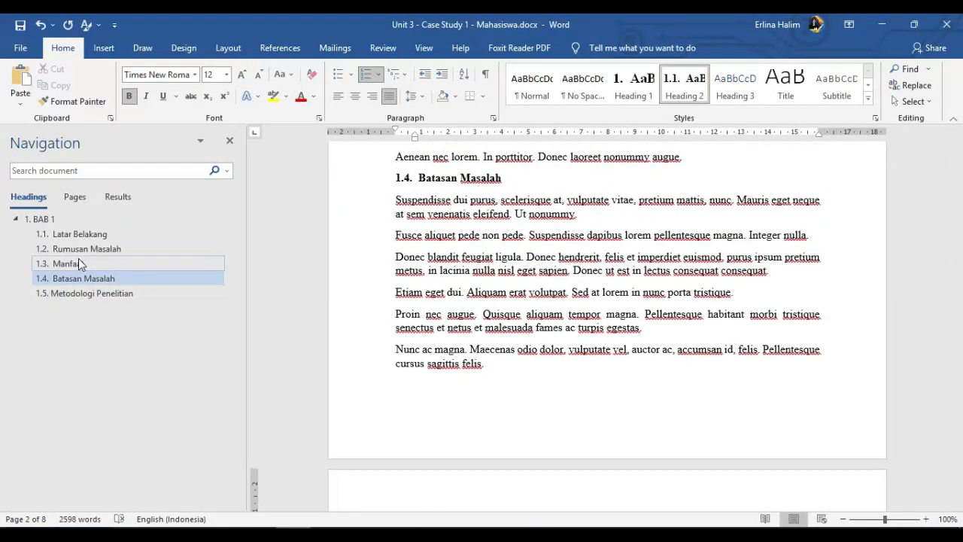
click(175, 268)
scroll(546, 258, up, 6)
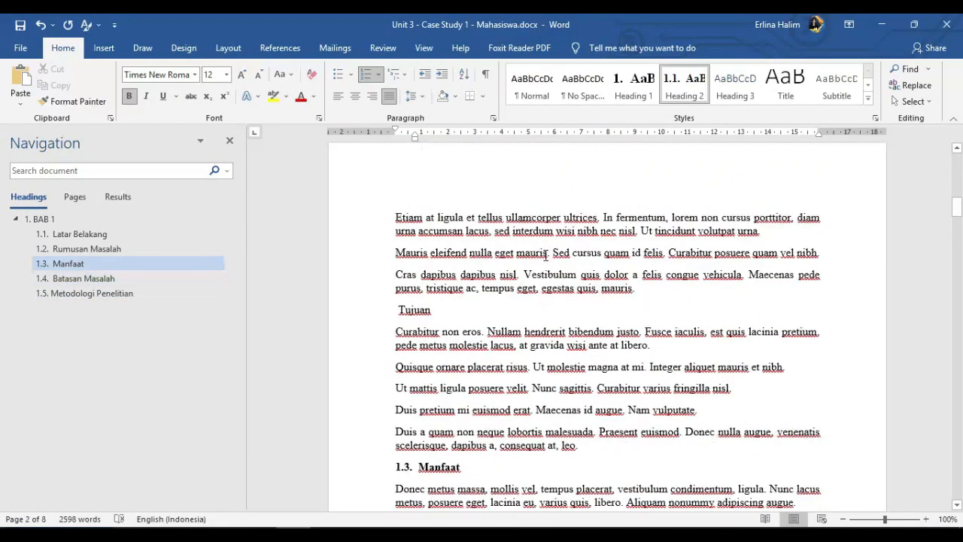
click(408, 309)
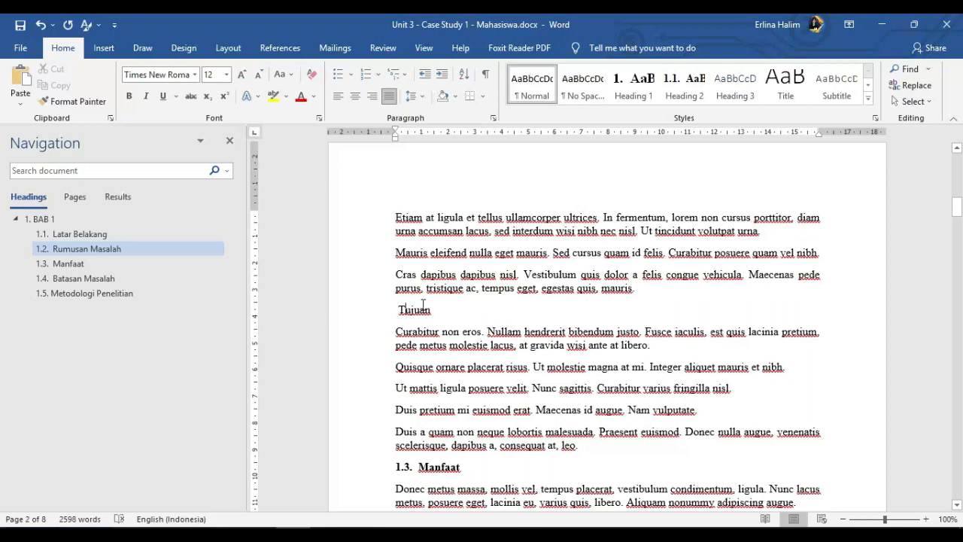
click(682, 83)
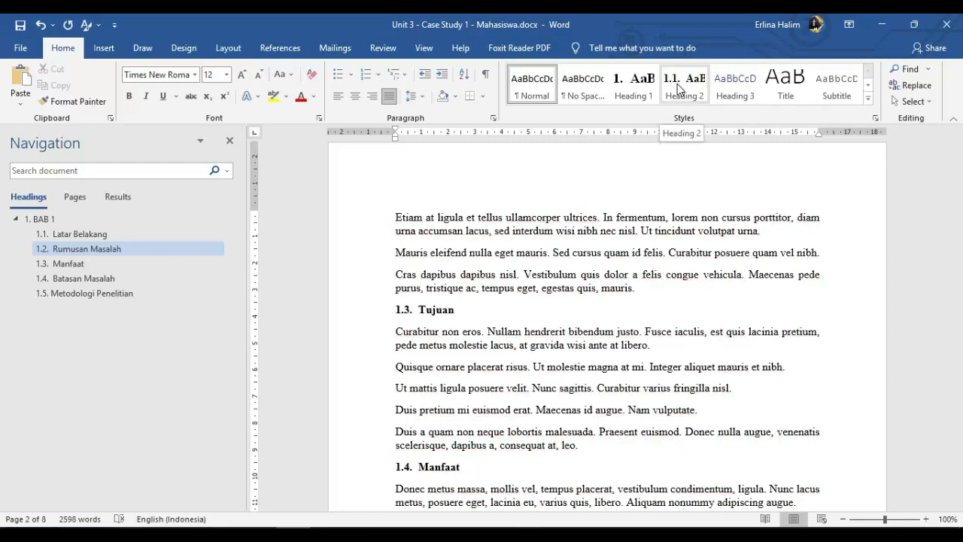
click(416, 308)
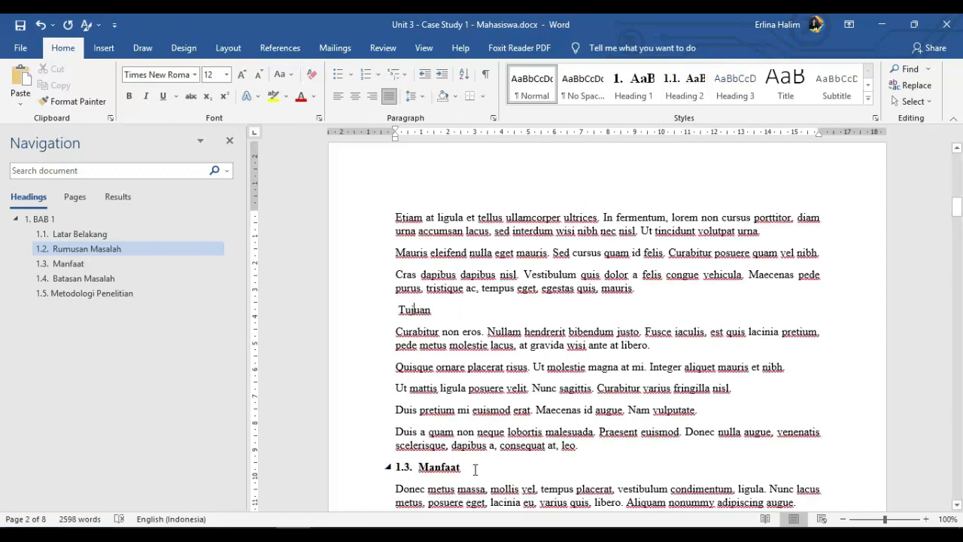
drag(475, 469, 376, 468)
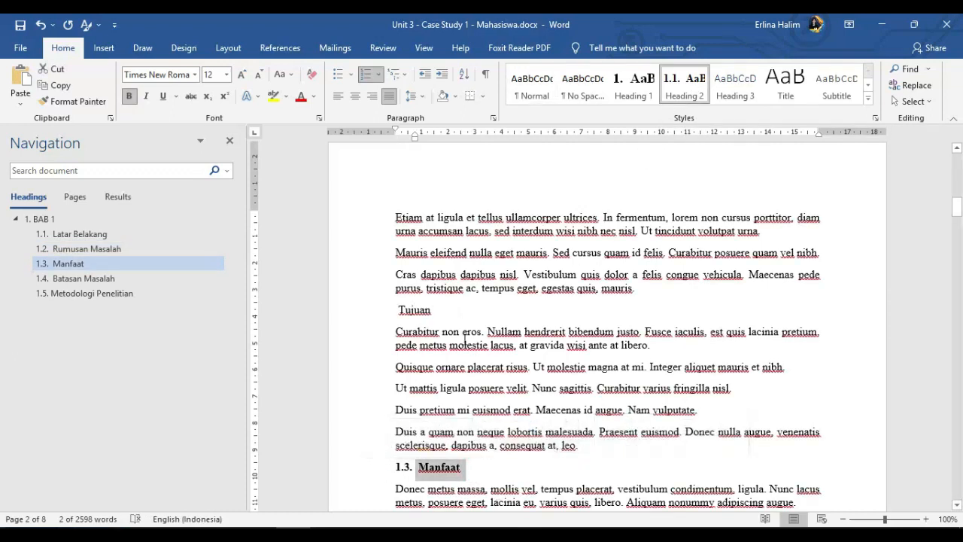
click(438, 314)
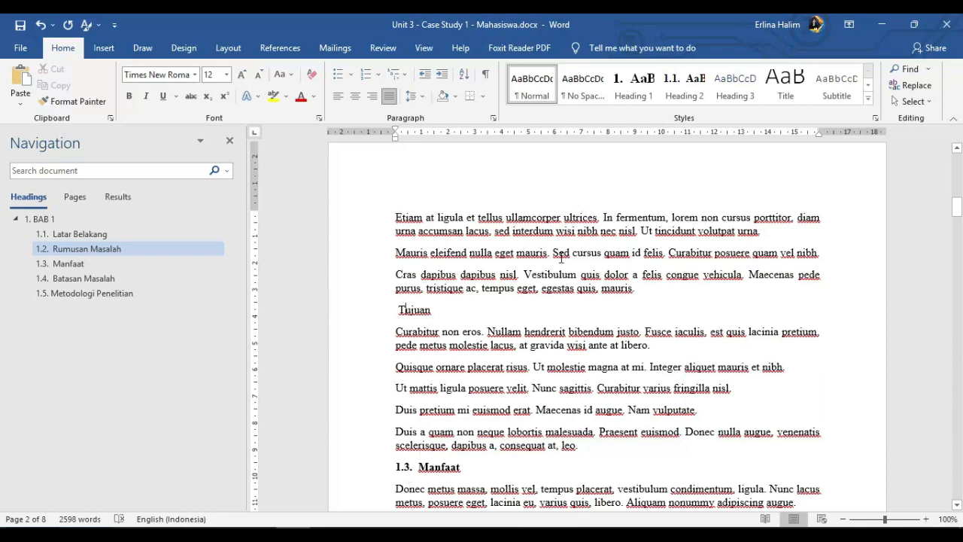
click(678, 90)
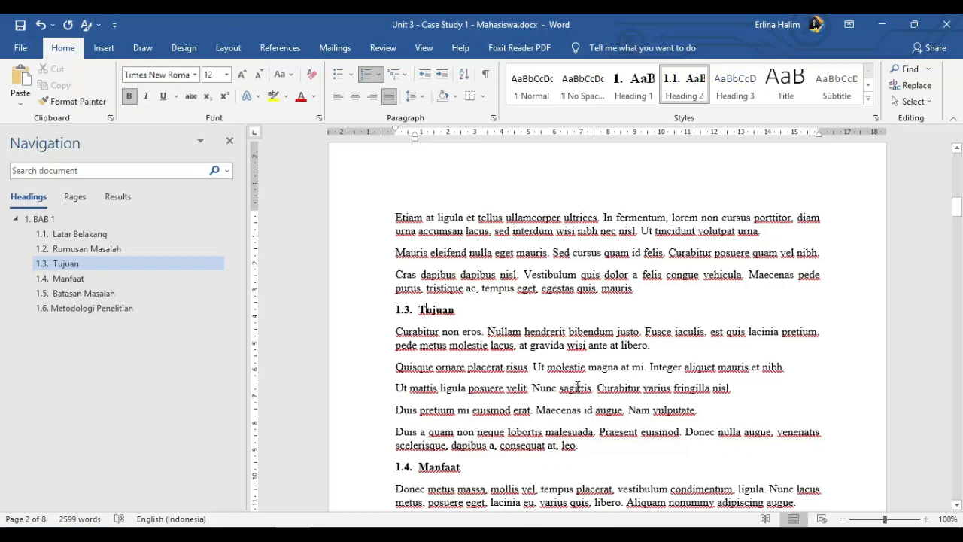
- Place the cursor on the empty line directly above the BAB 2 title
scroll(578, 387, down, 10)
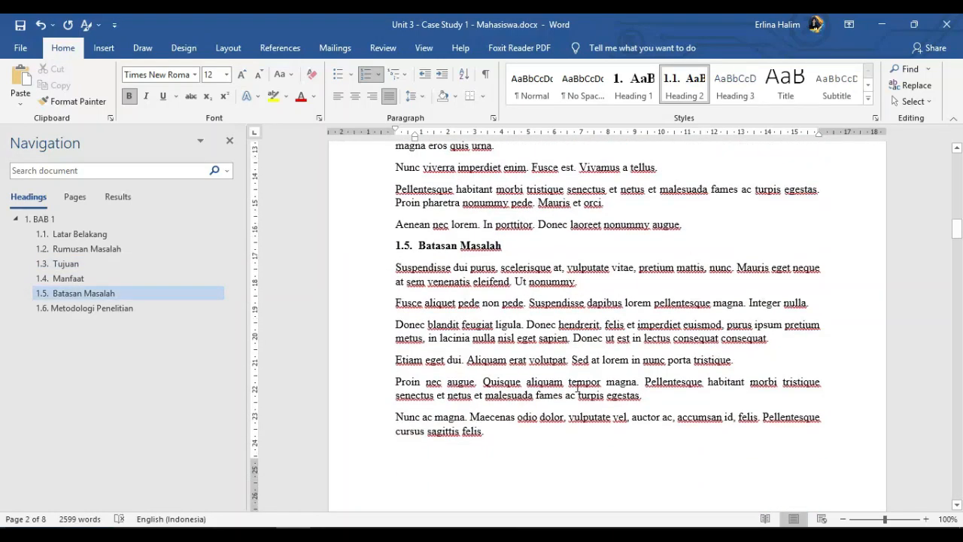
scroll(578, 390, down, 15)
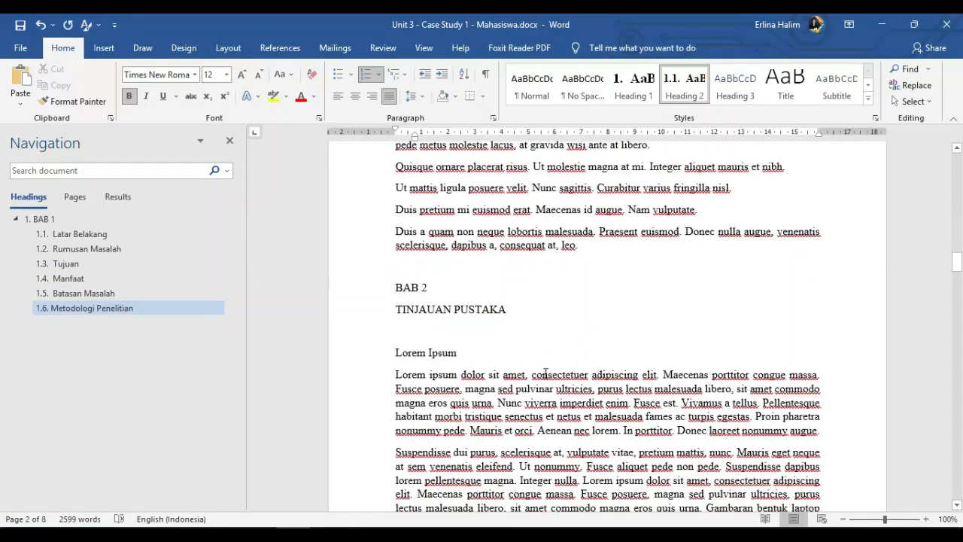
click(405, 265)
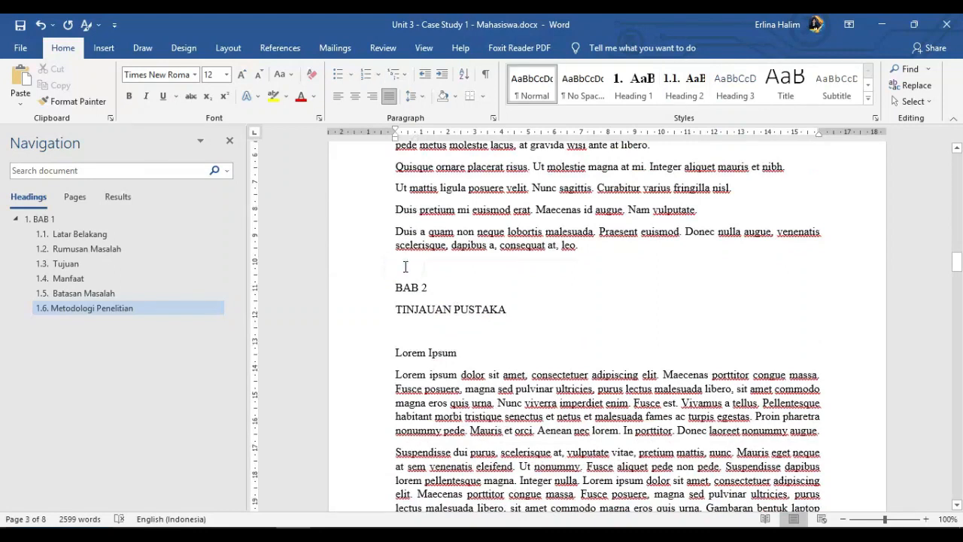